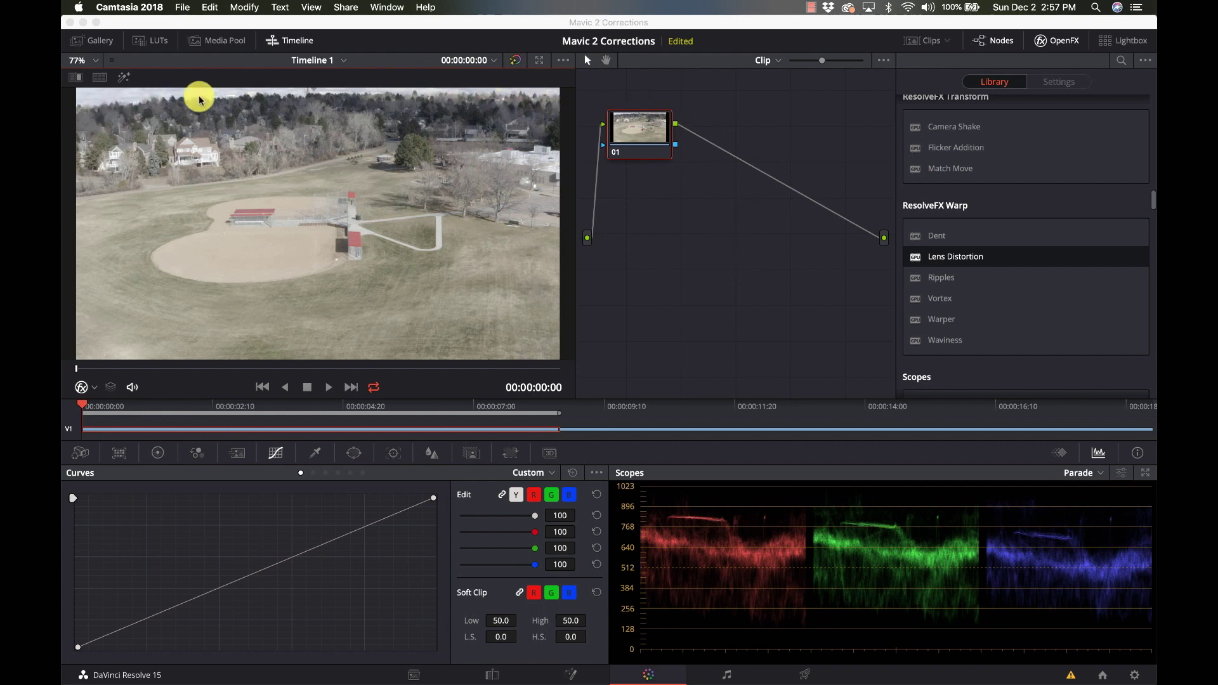
Step: Select the drone clip in the Color page timeline for grading
click(703, 429)
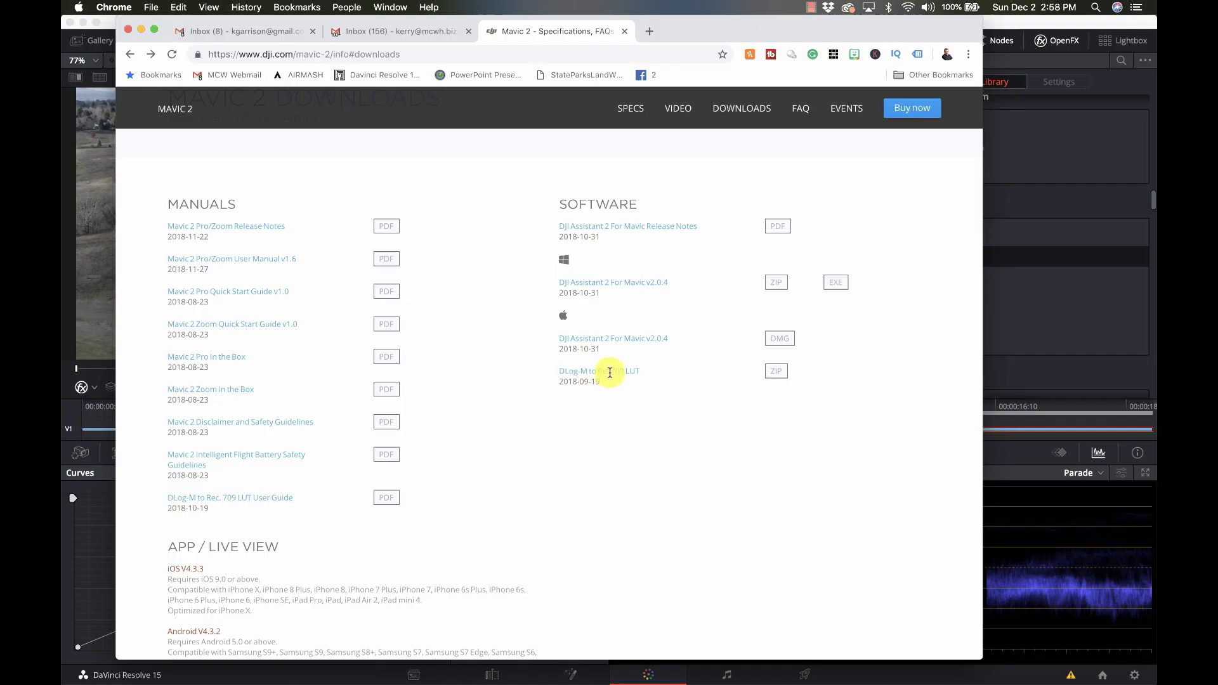
Step: Download the DLog-M to Rec709 LUT from DJI's Mavic 2 page and dismiss the no-application warning
click(776, 373)
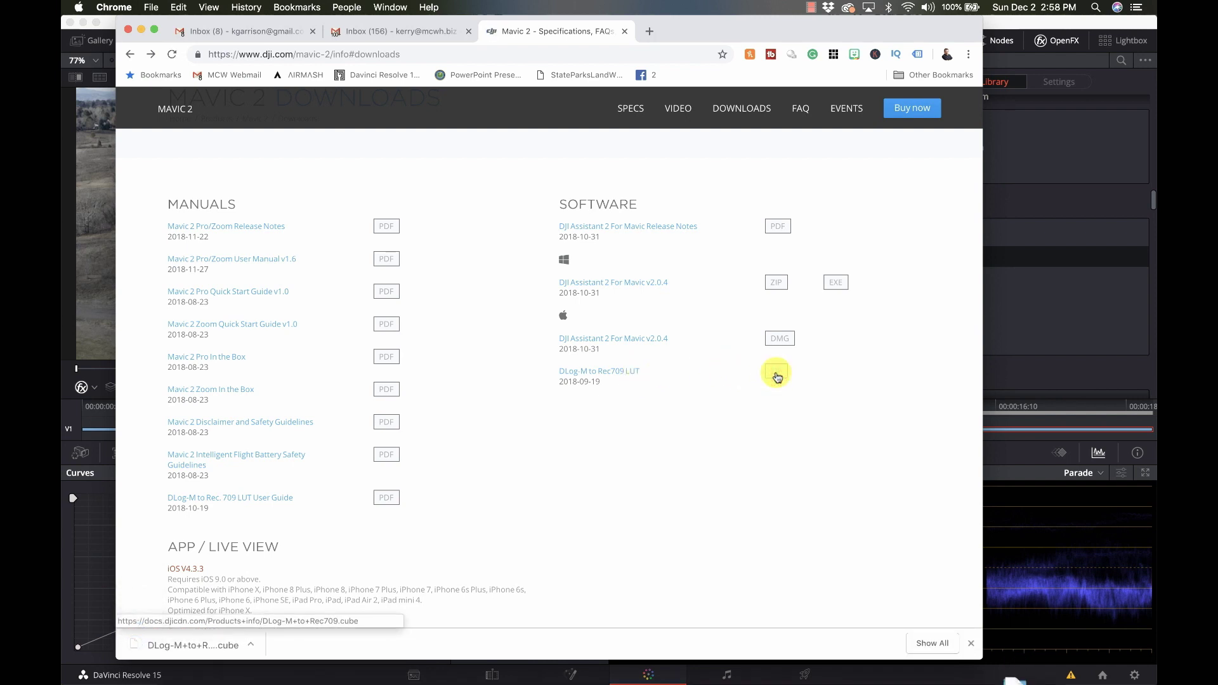
click(218, 646)
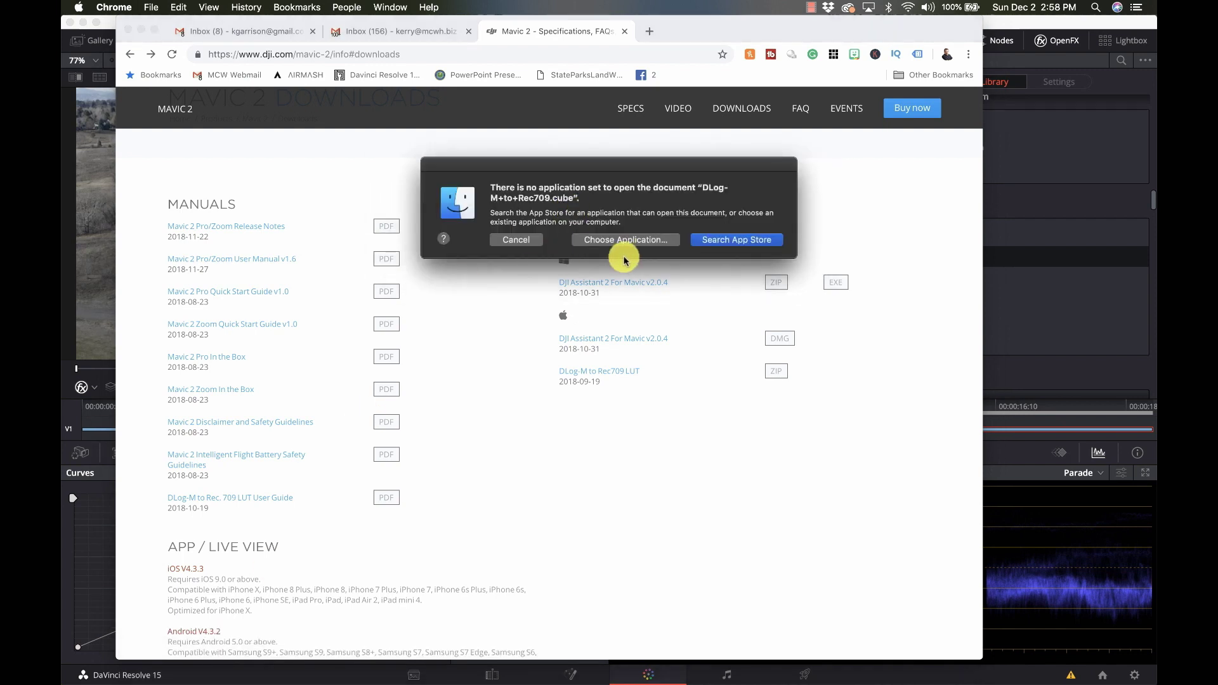
click(516, 239)
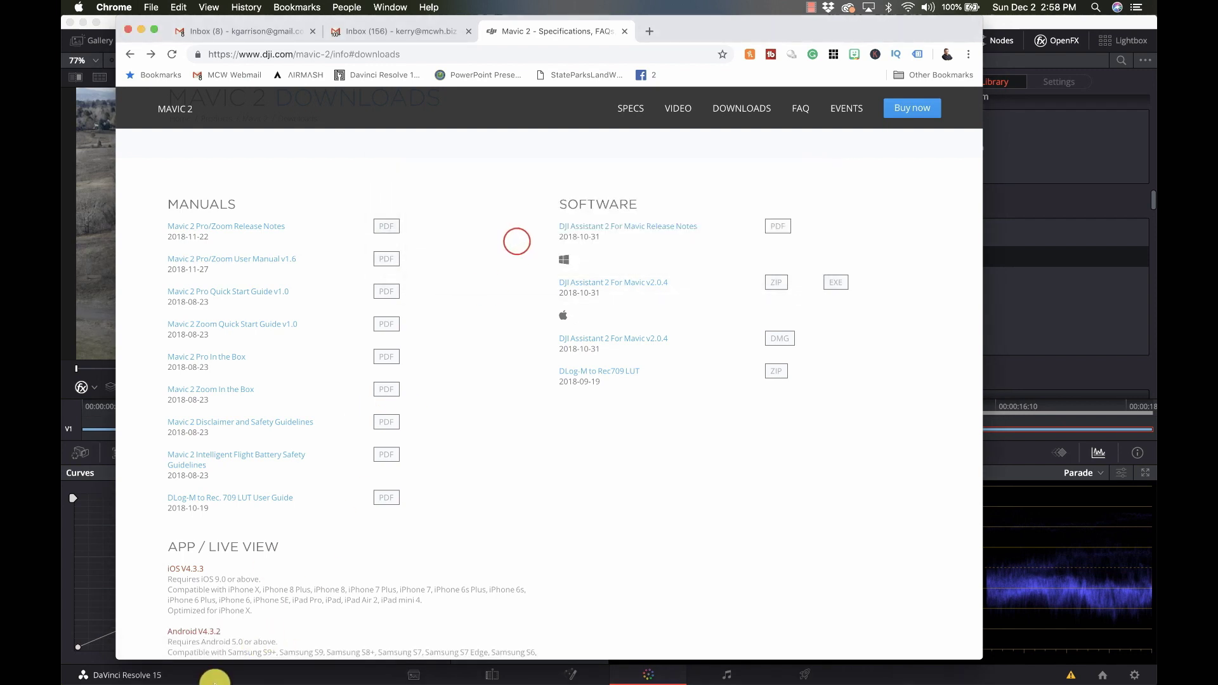
mouse_move(229, 679)
Step: Locate DLog-M+to+Rec709.cube in Finder's Downloads folder, then return to DaVinci Resolve
key(super+Tab)
key(super+Tab)
key(super+Tab)
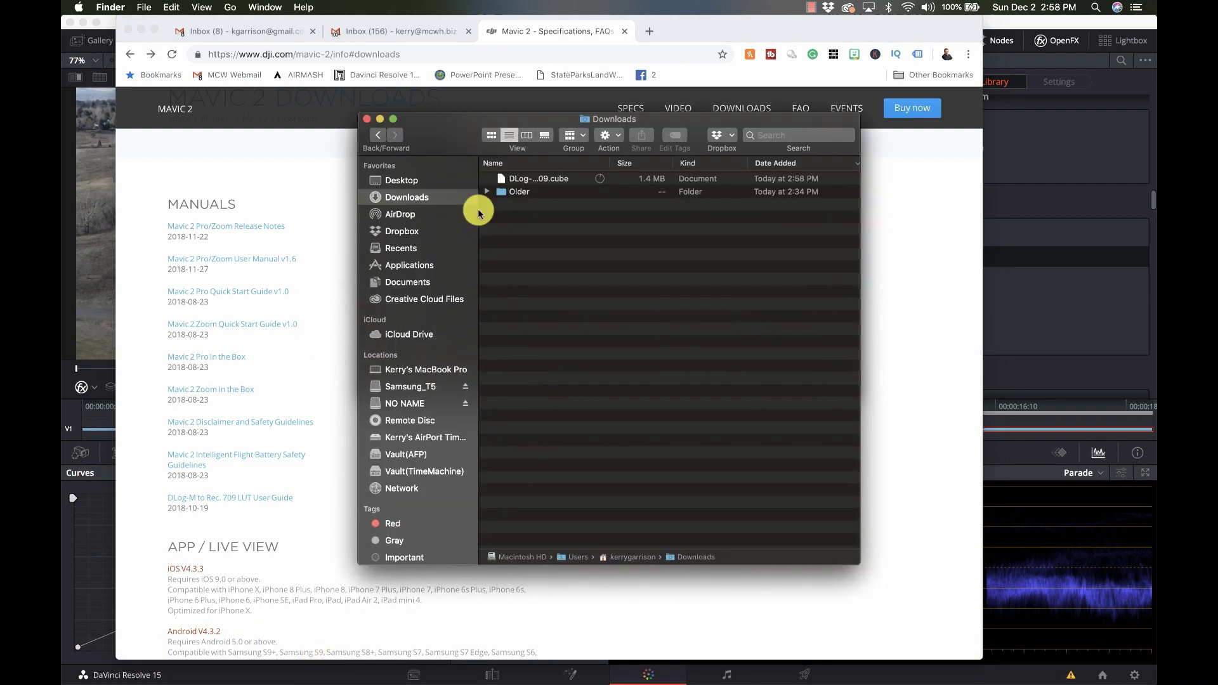
click(541, 180)
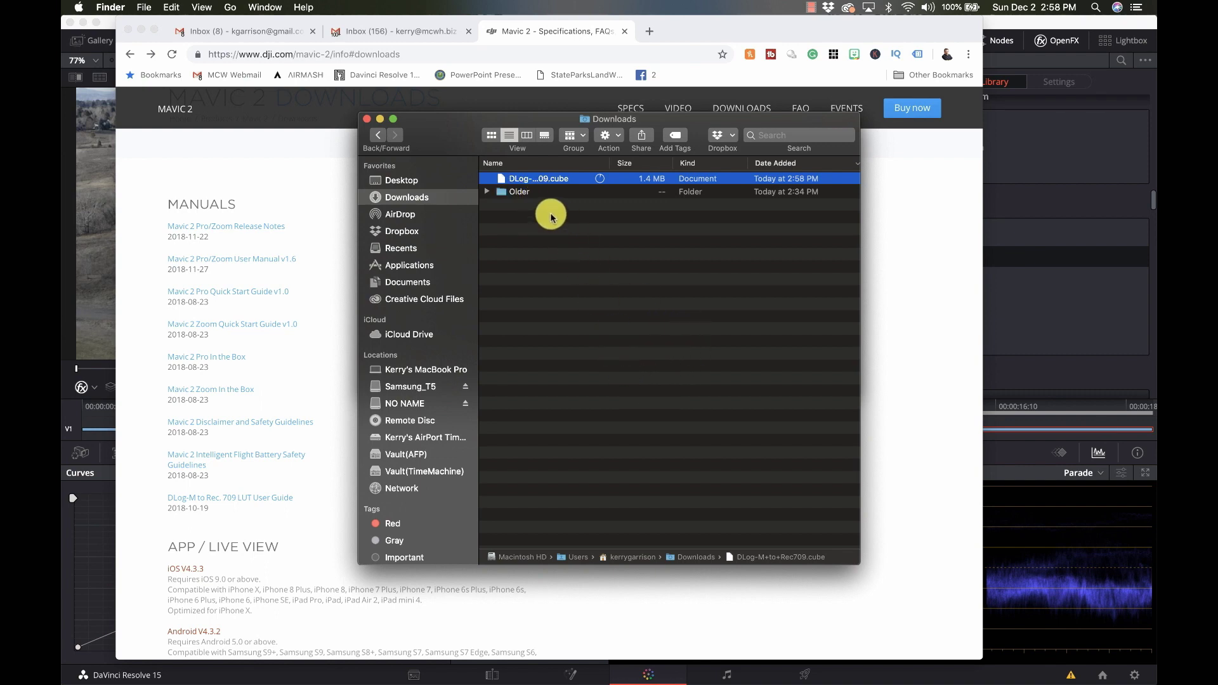
click(579, 195)
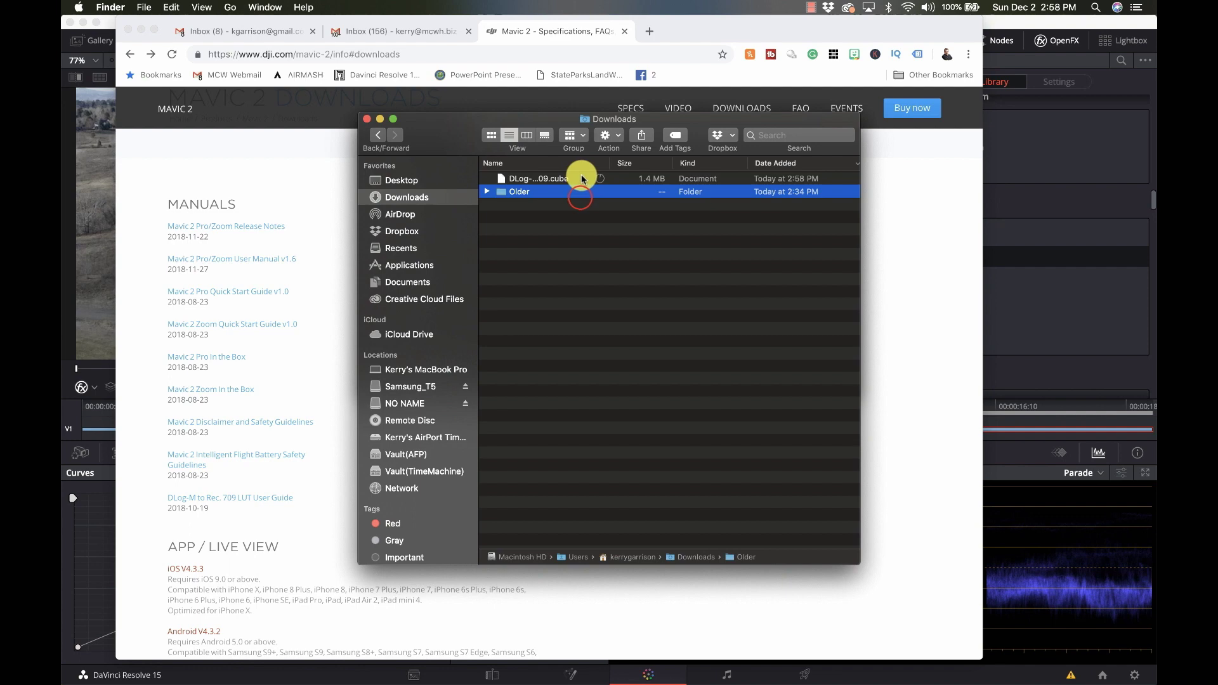
click(579, 179)
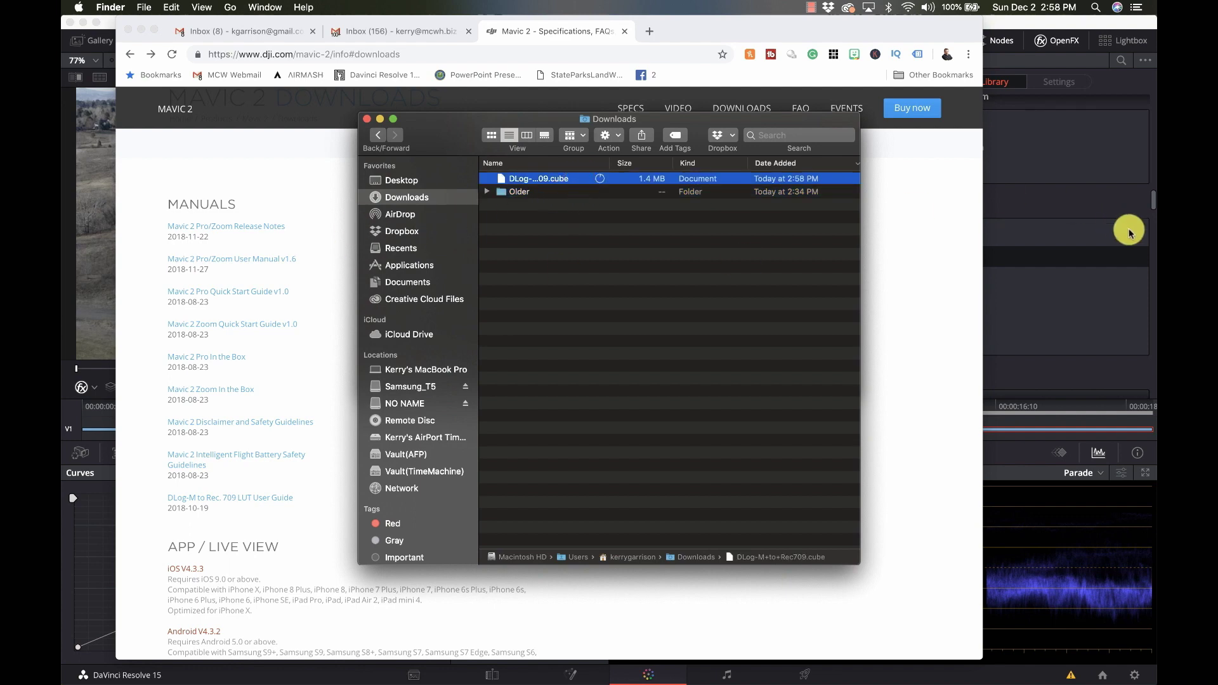
click(1083, 311)
click(1082, 311)
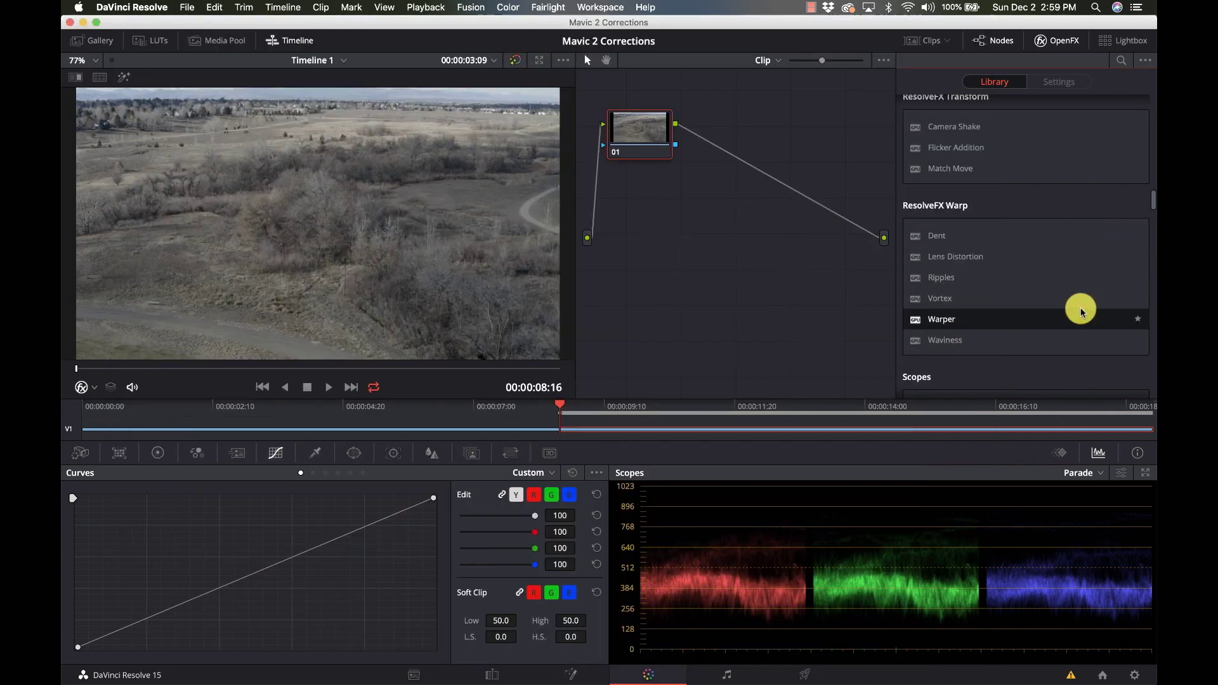
Step: Open Resolve's LUT folder from Project Settings > Color Management > Lookup Tables
click(1135, 674)
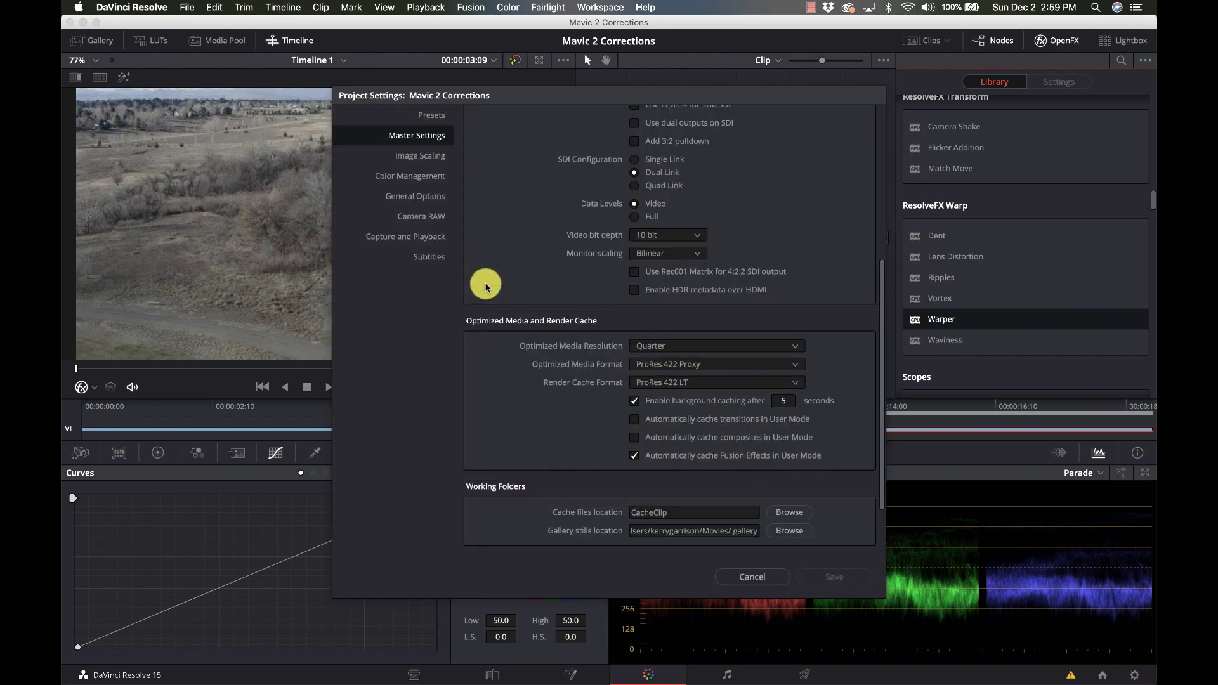
click(409, 176)
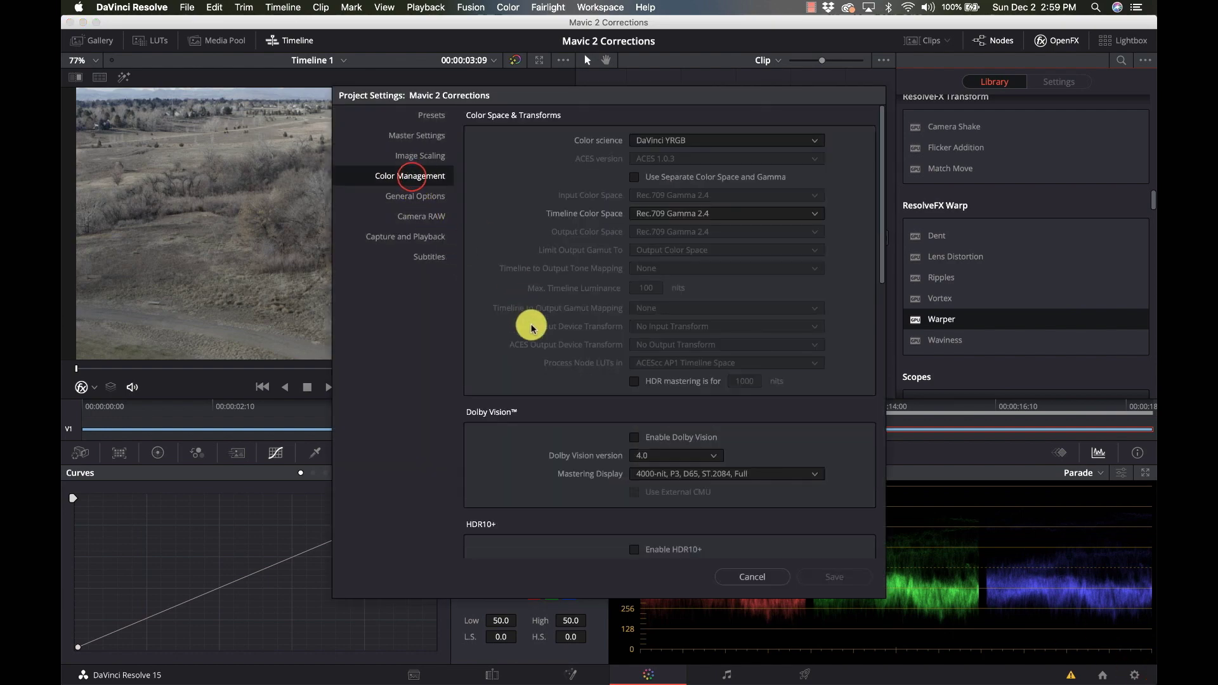
scroll(531, 328, down, 10)
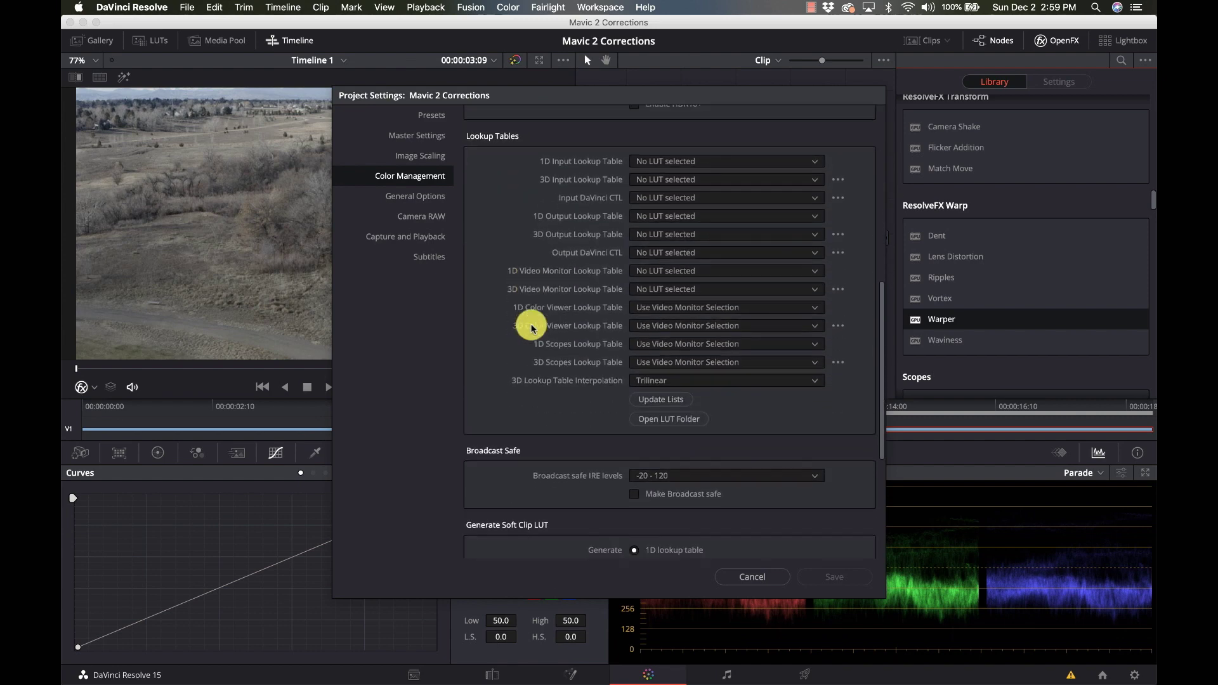
scroll(532, 328, down, 1)
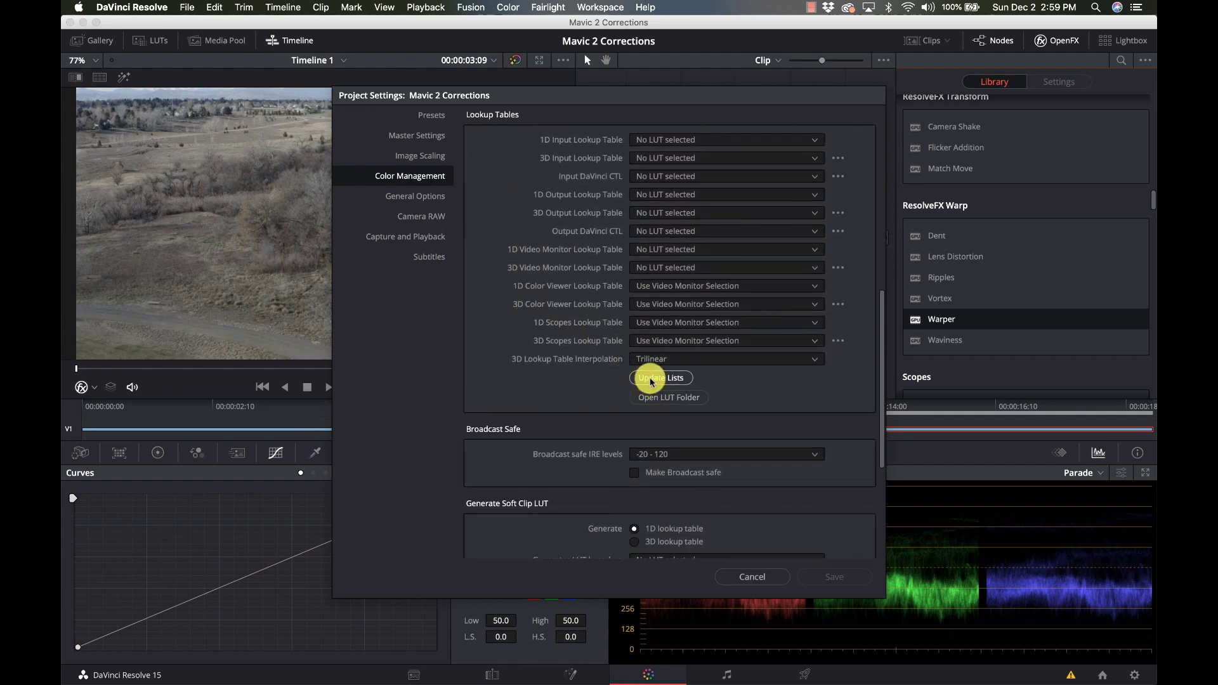
click(652, 397)
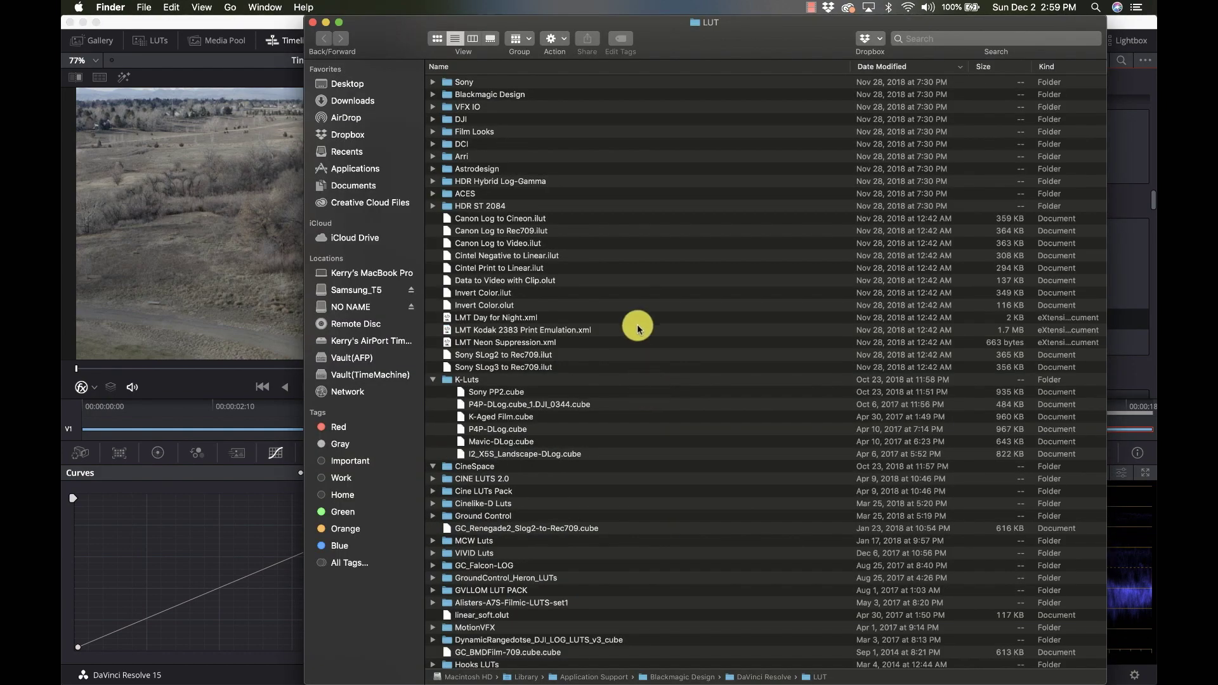
Step: Expand the DJI LUT folder and bring Finder's Downloads window forward in list view
click(432, 206)
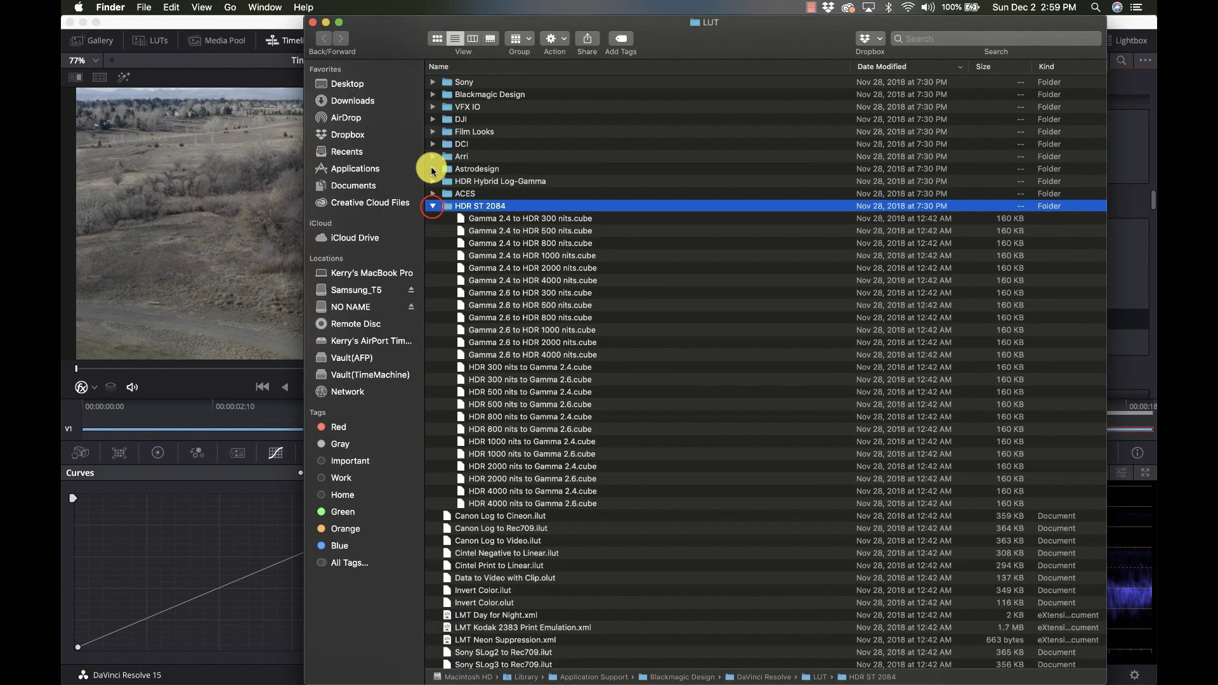
click(432, 120)
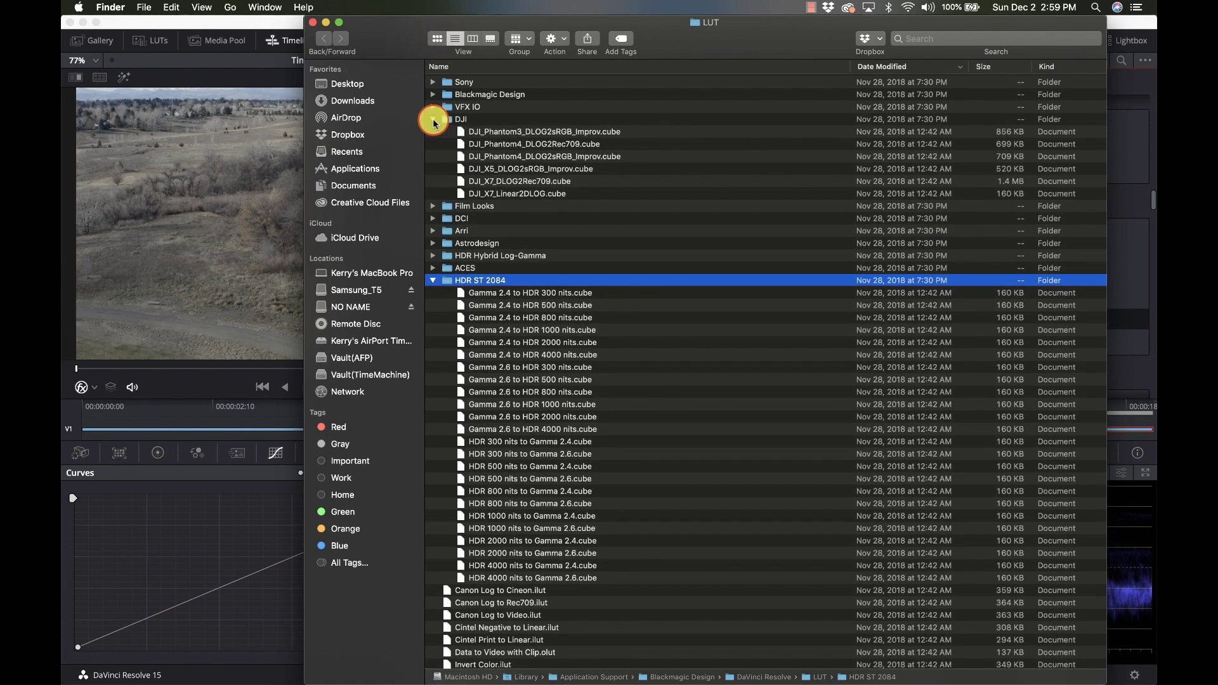
key(super+Tab)
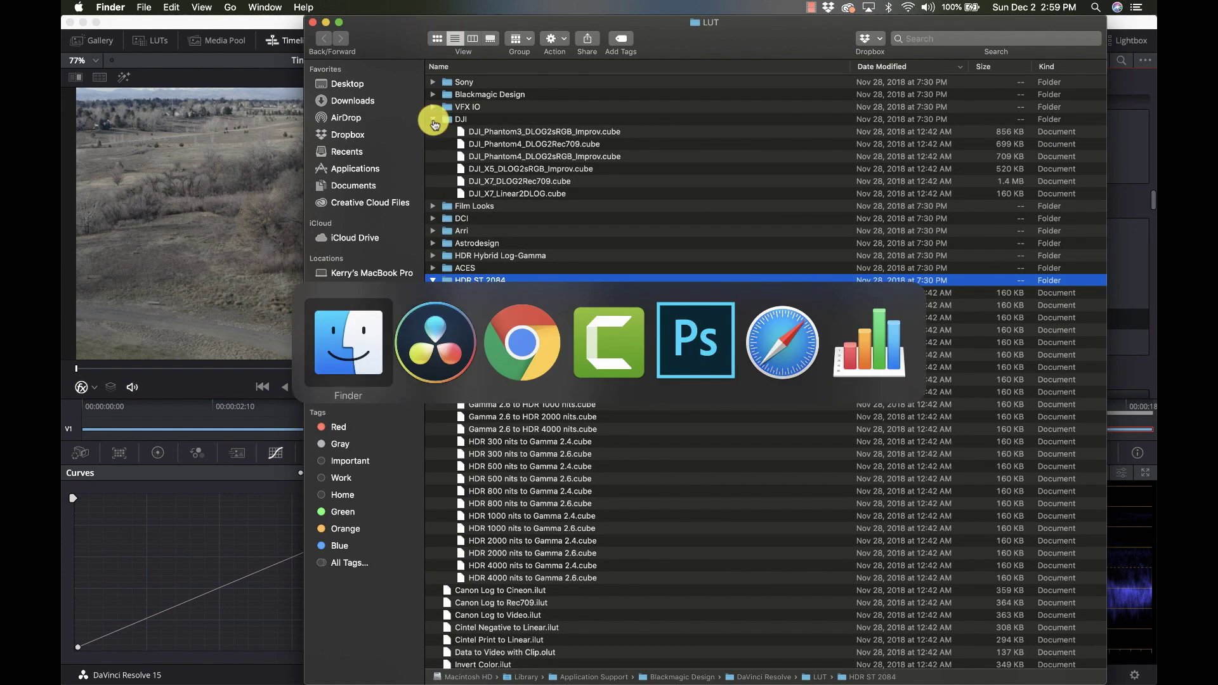
mouse_move(408, 676)
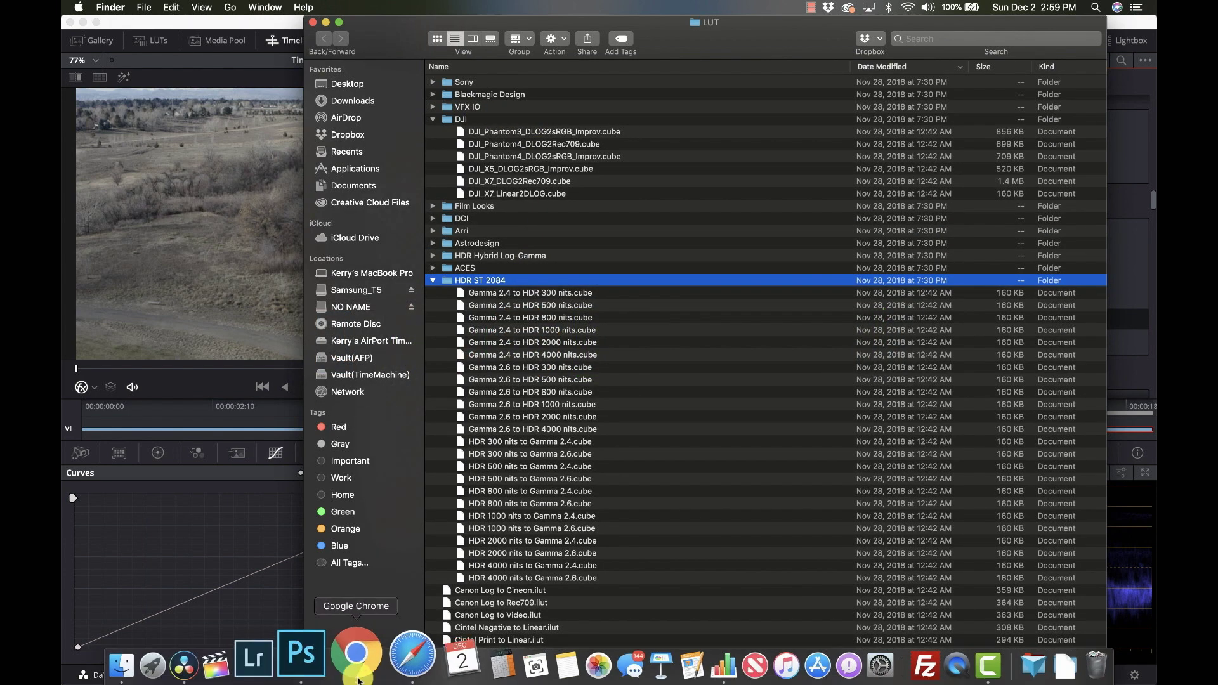
click(170, 659)
click(265, 7)
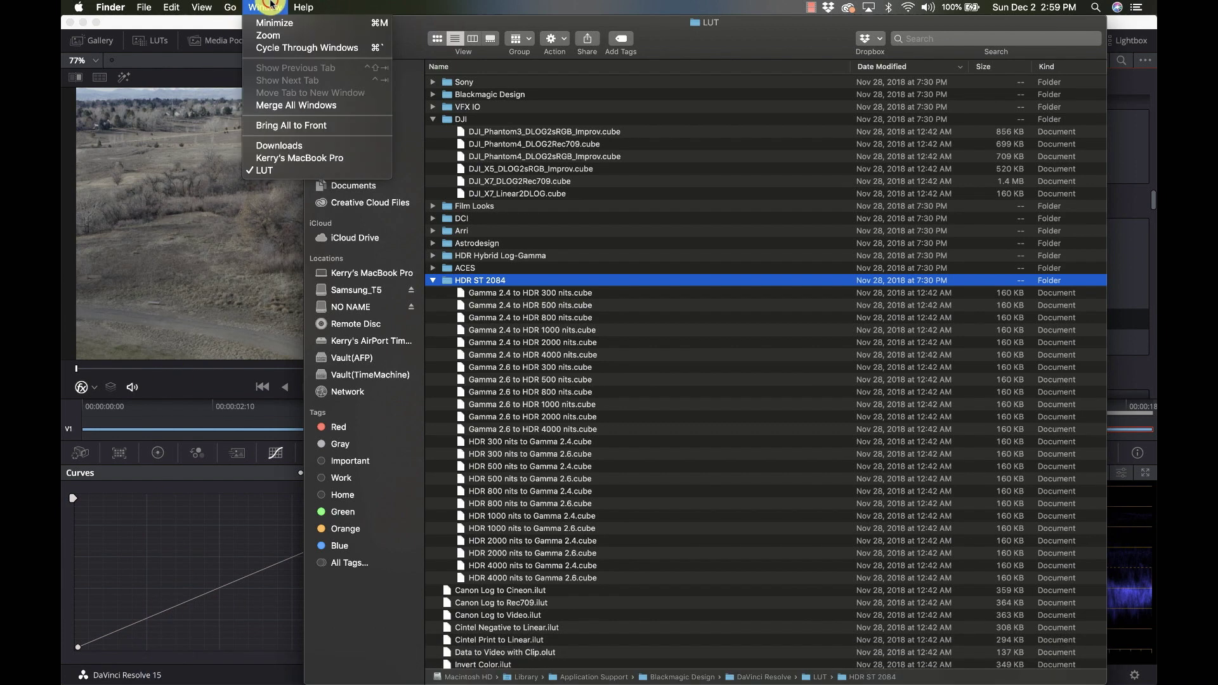
click(300, 147)
click(502, 132)
Step: Drag DLog-M+to+Rec709.cube from Downloads into the DJI LUT folder
drag(558, 120, 675, 184)
drag(680, 232, 467, 125)
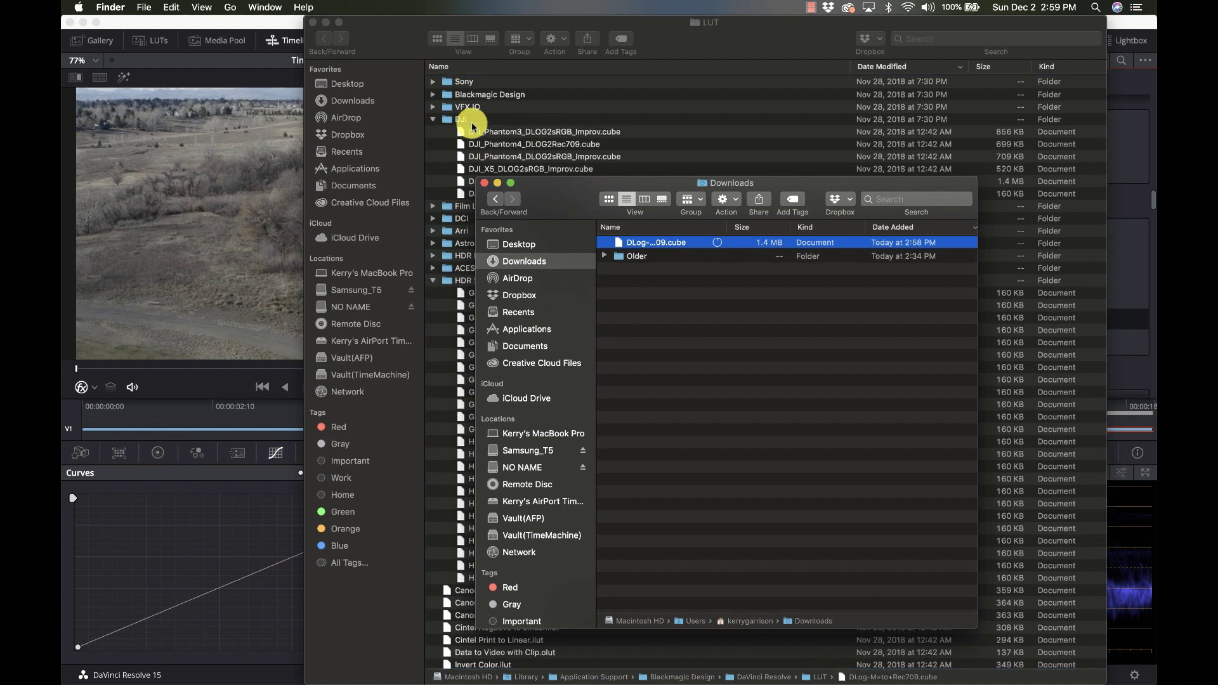
drag(500, 80, 481, 151)
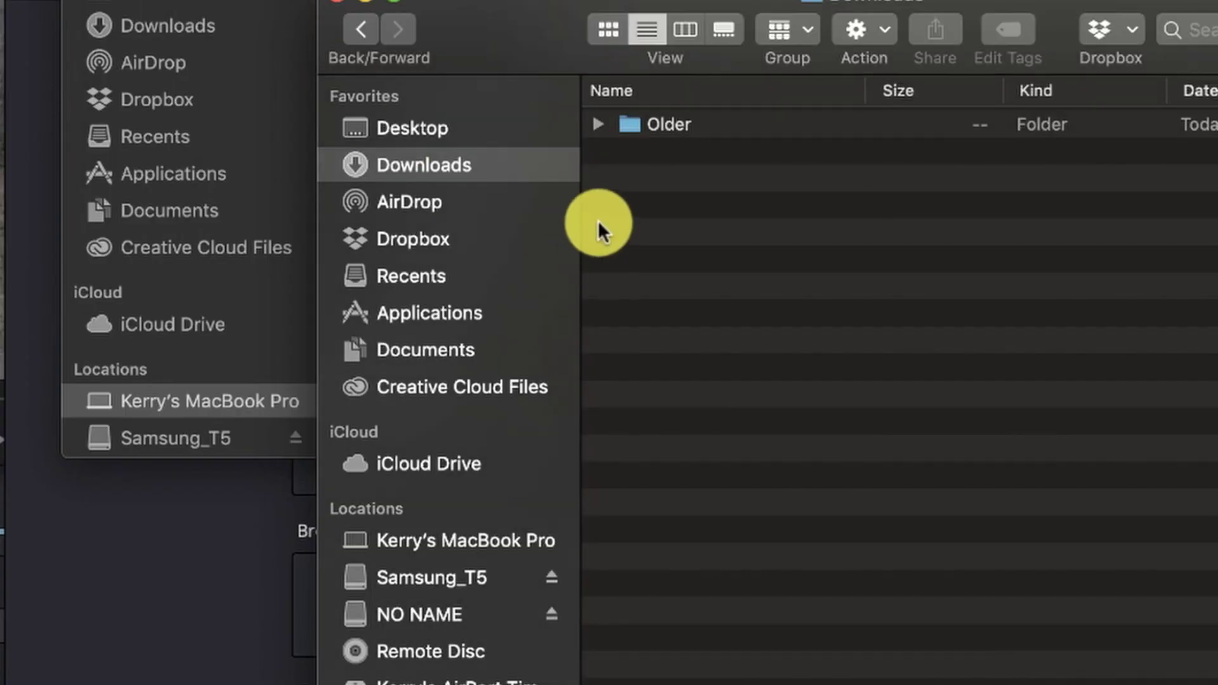
Step: Update the LUT lists, save the Project Settings, and browse the DJI LUTs
click(345, 492)
click(246, 606)
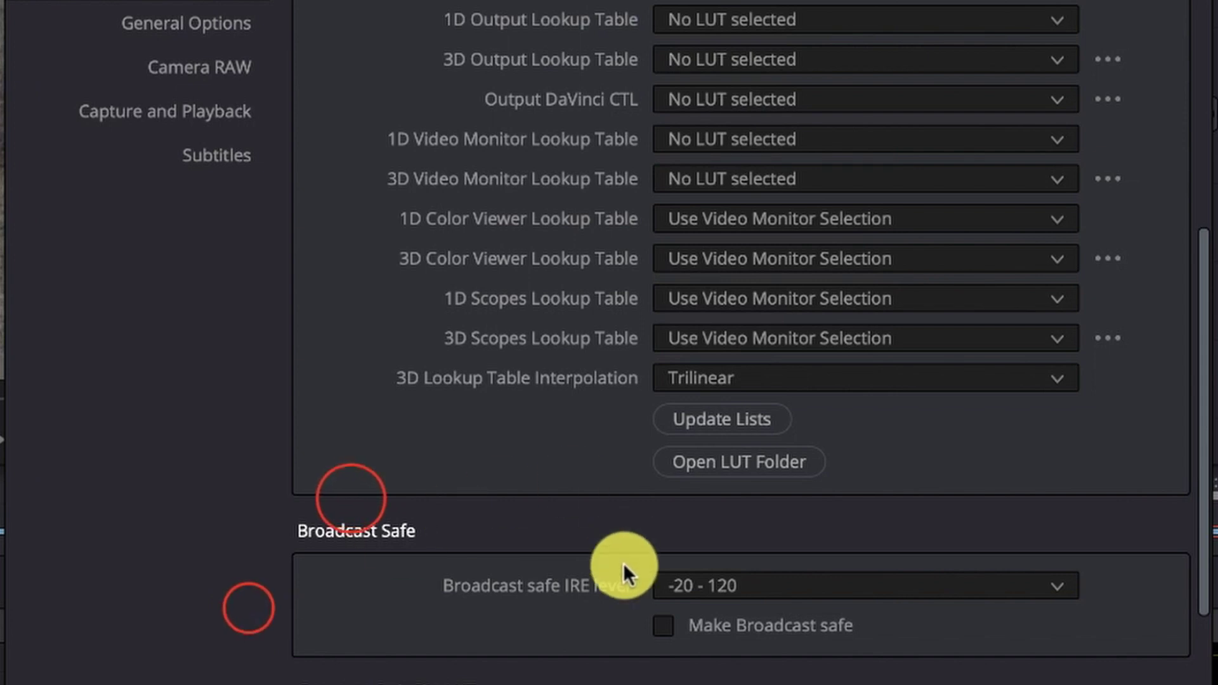
click(709, 420)
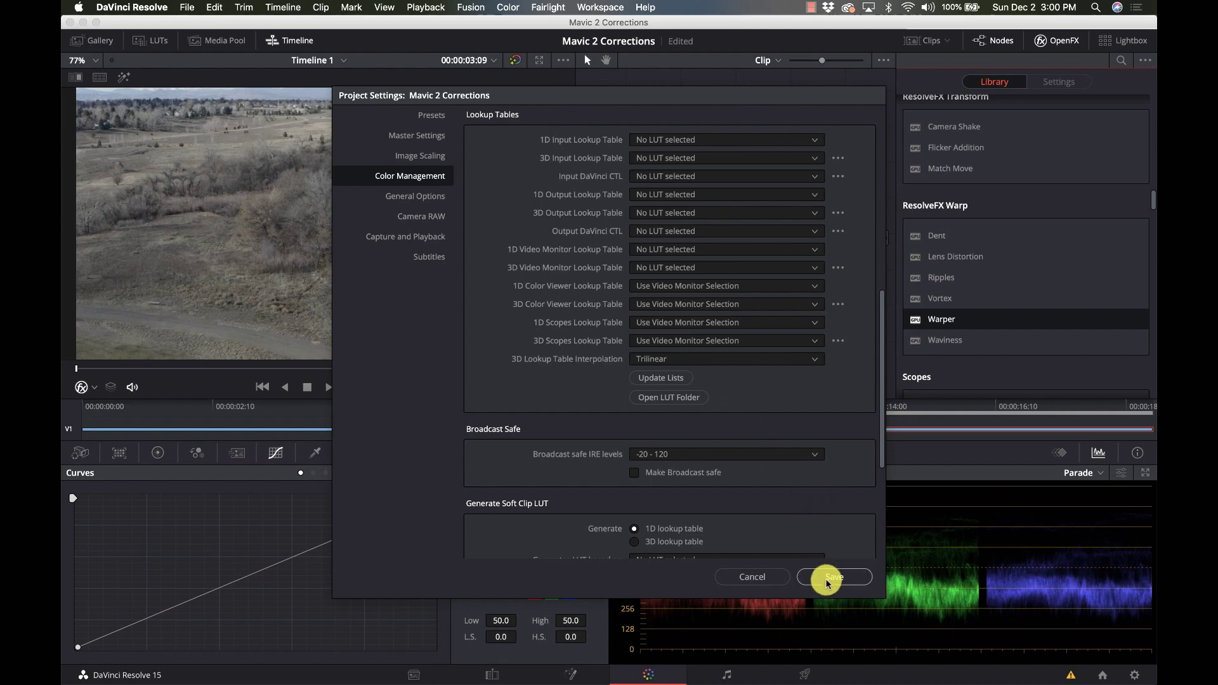
click(830, 579)
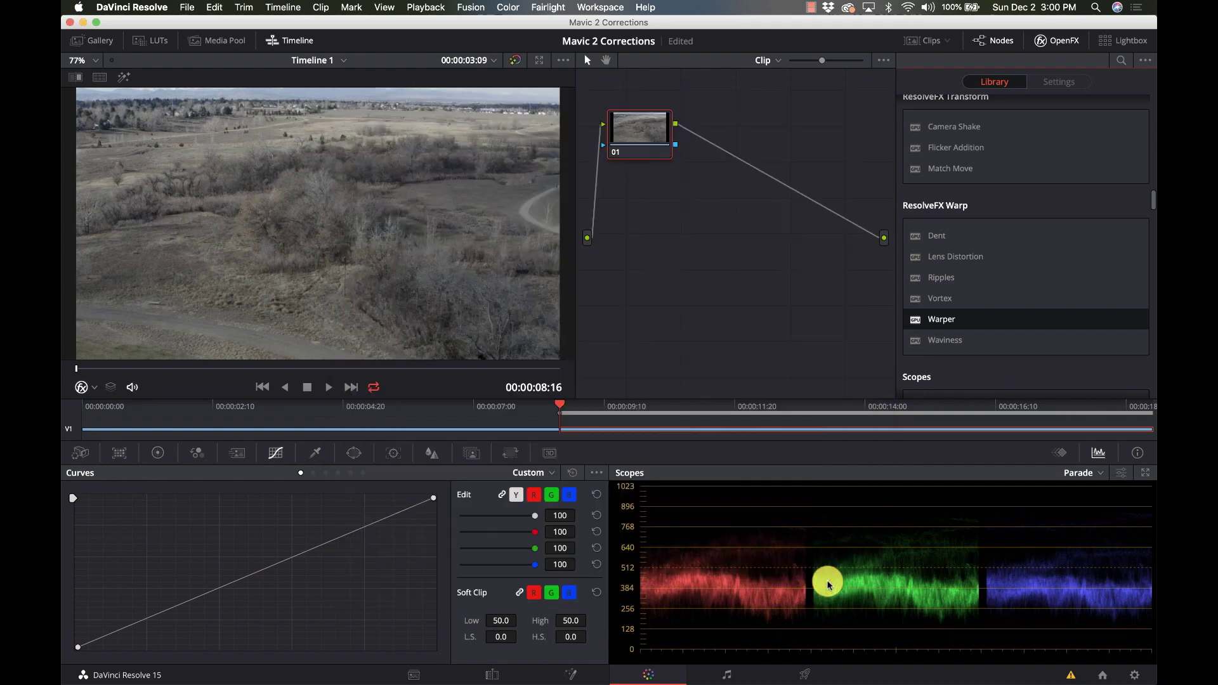
click(156, 44)
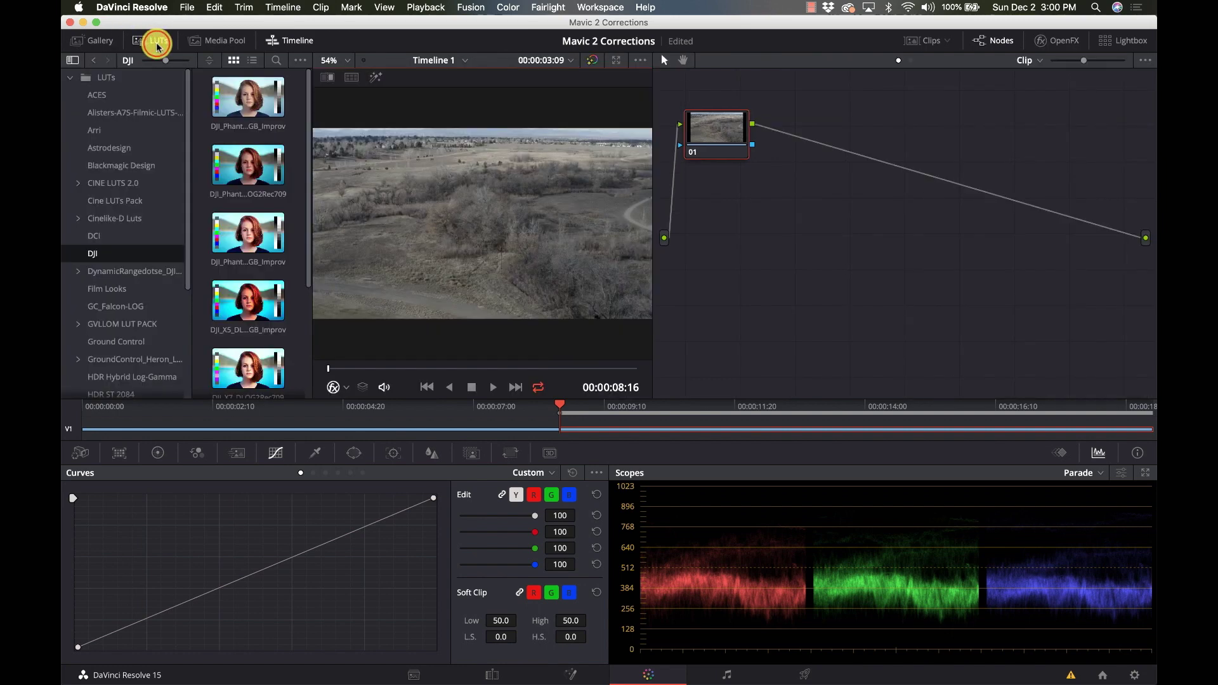
scroll(257, 146, down, 2)
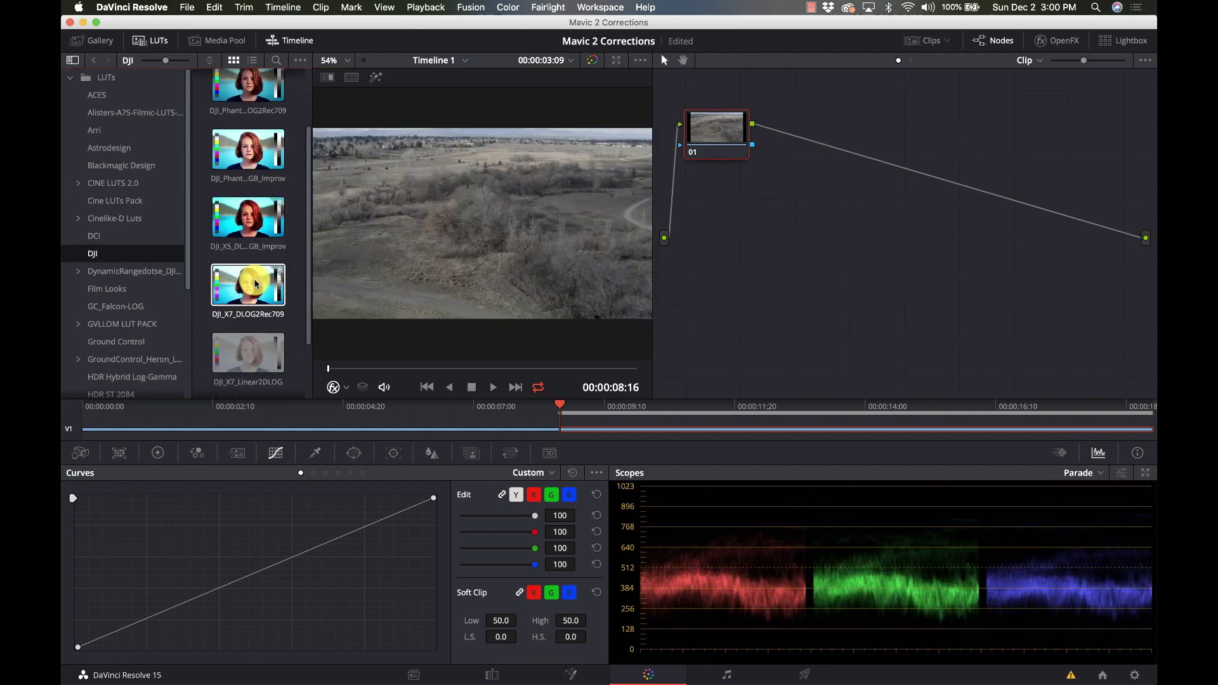
Step: Apply the DLog-M+to+Rec709 LUT to node 01 and toggle the node to compare
scroll(254, 282, down, 2)
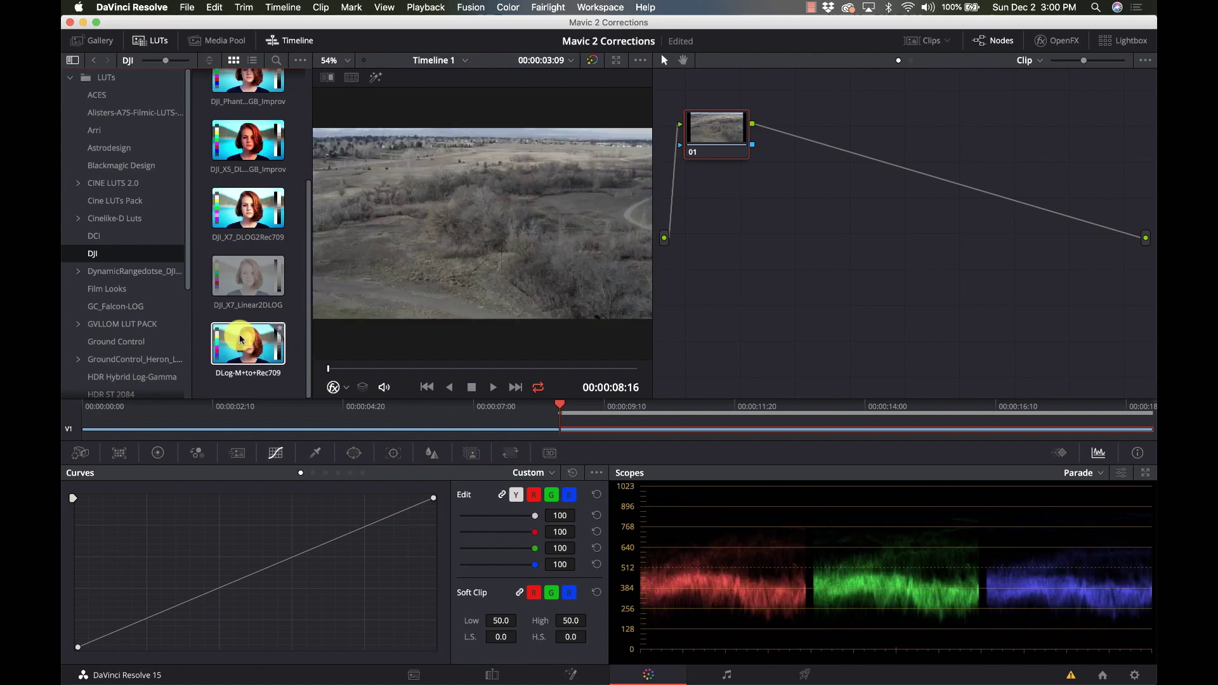
double_click(241, 341)
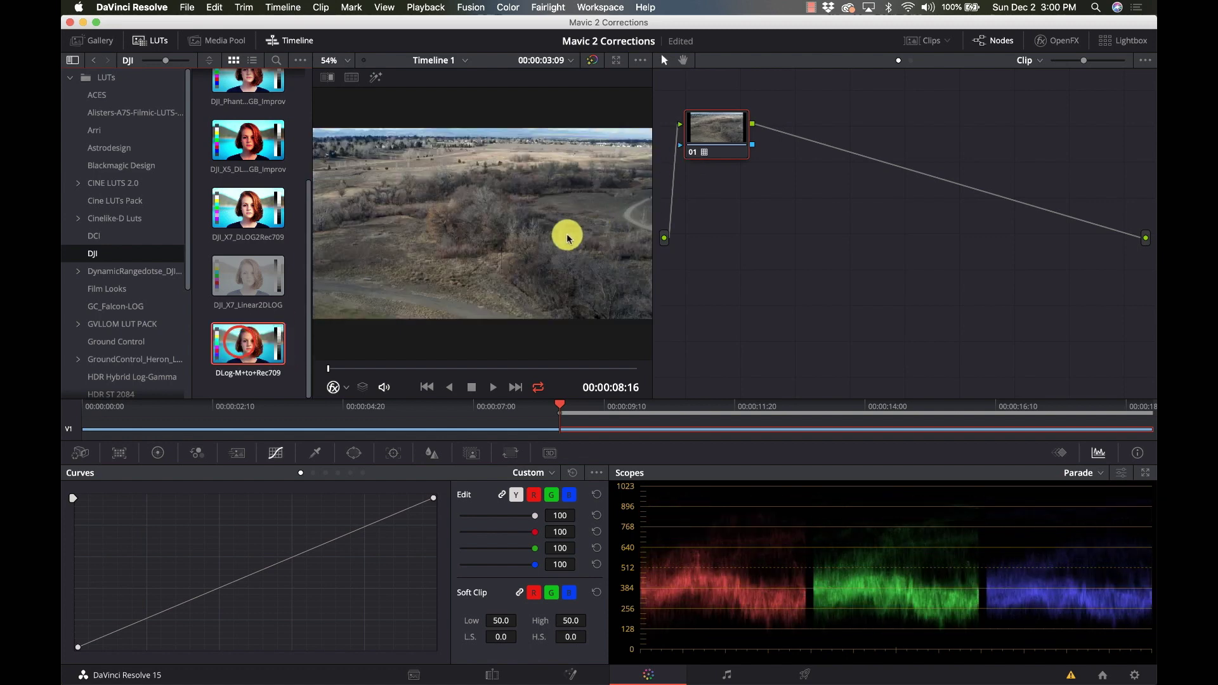
click(403, 368)
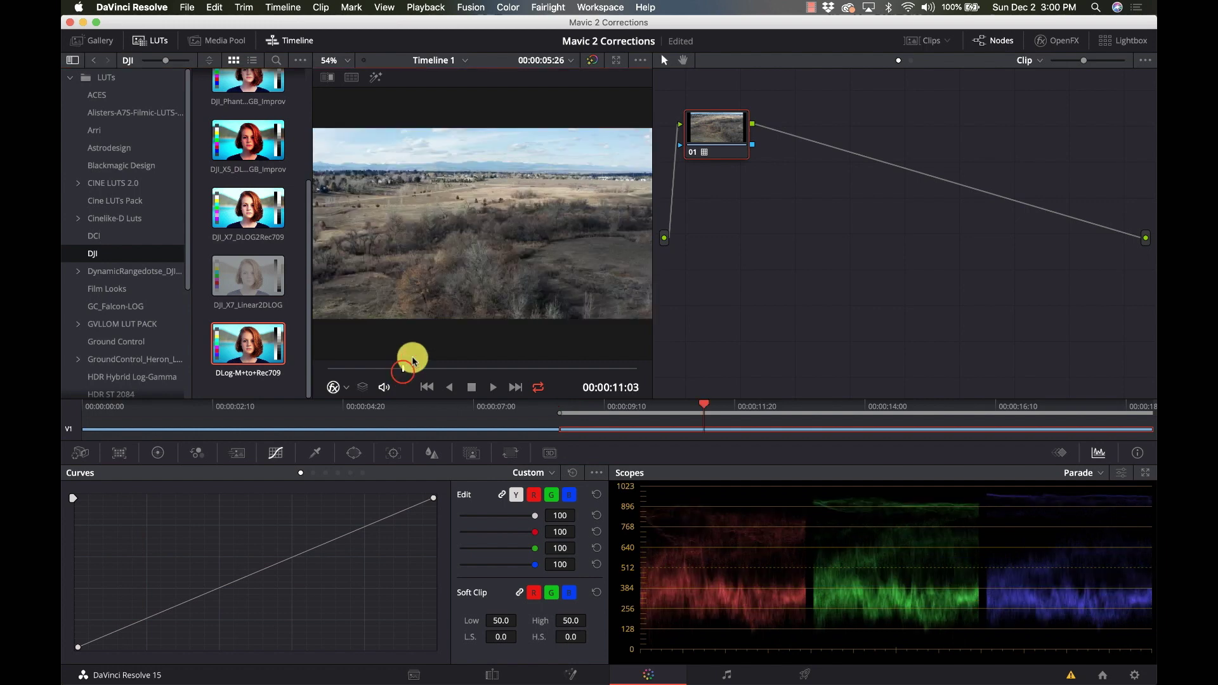
click(692, 153)
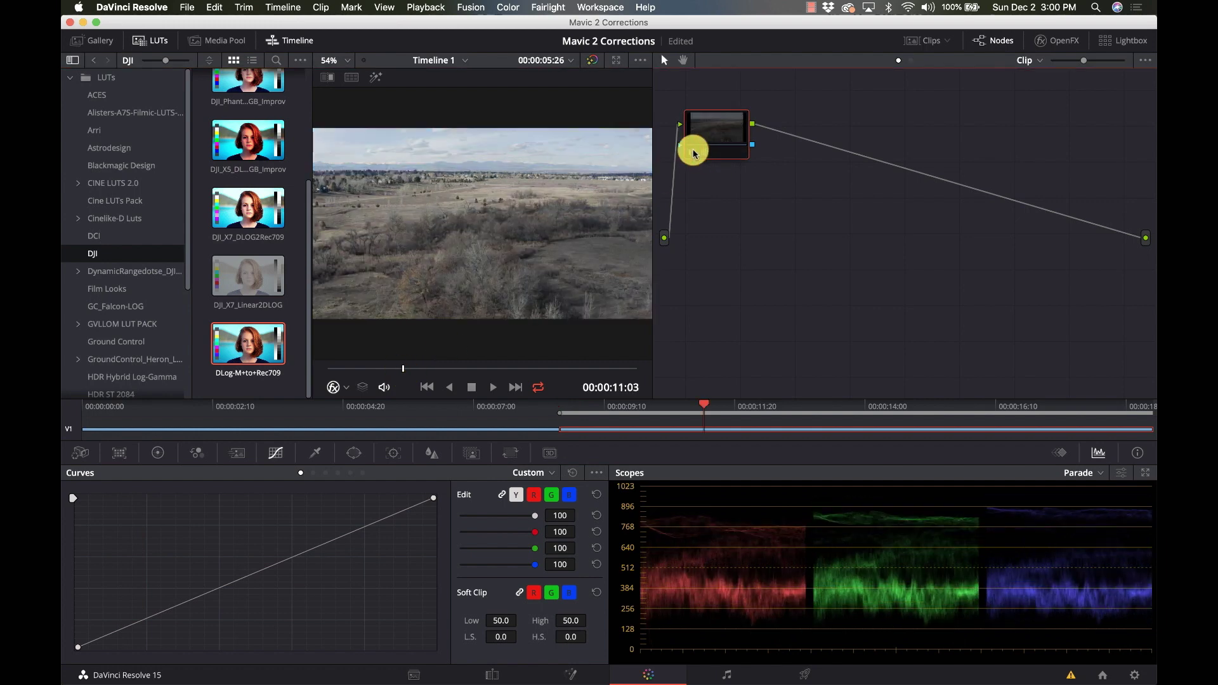
click(693, 151)
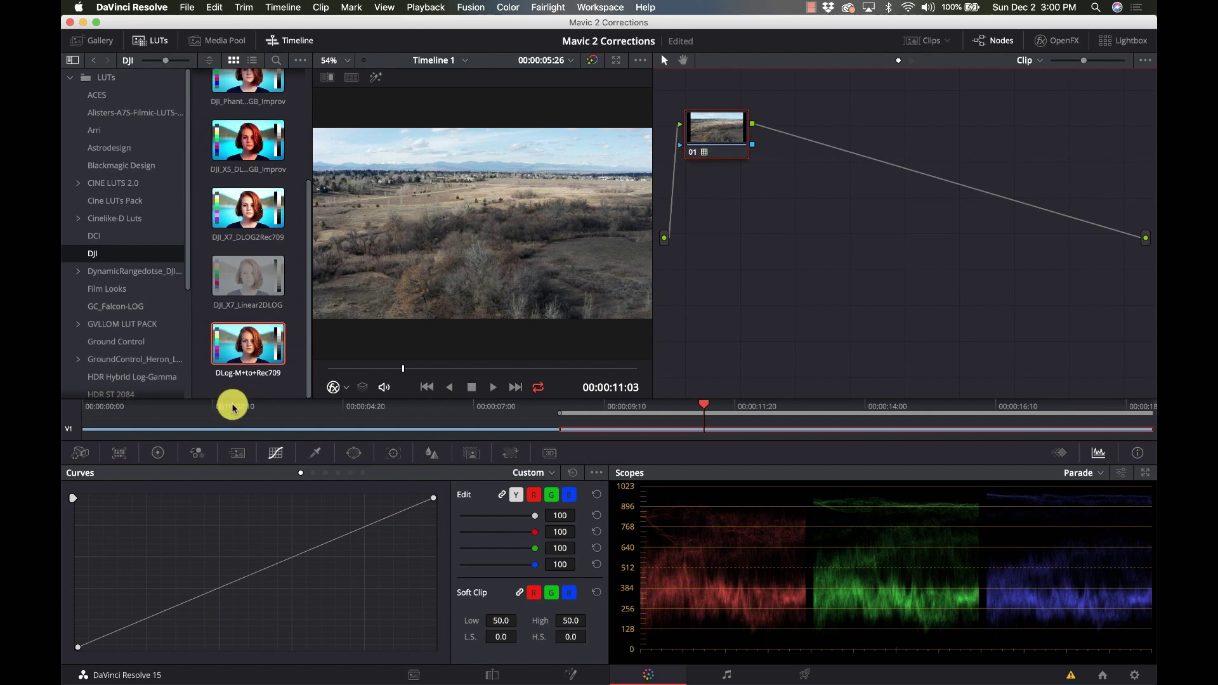
click(156, 452)
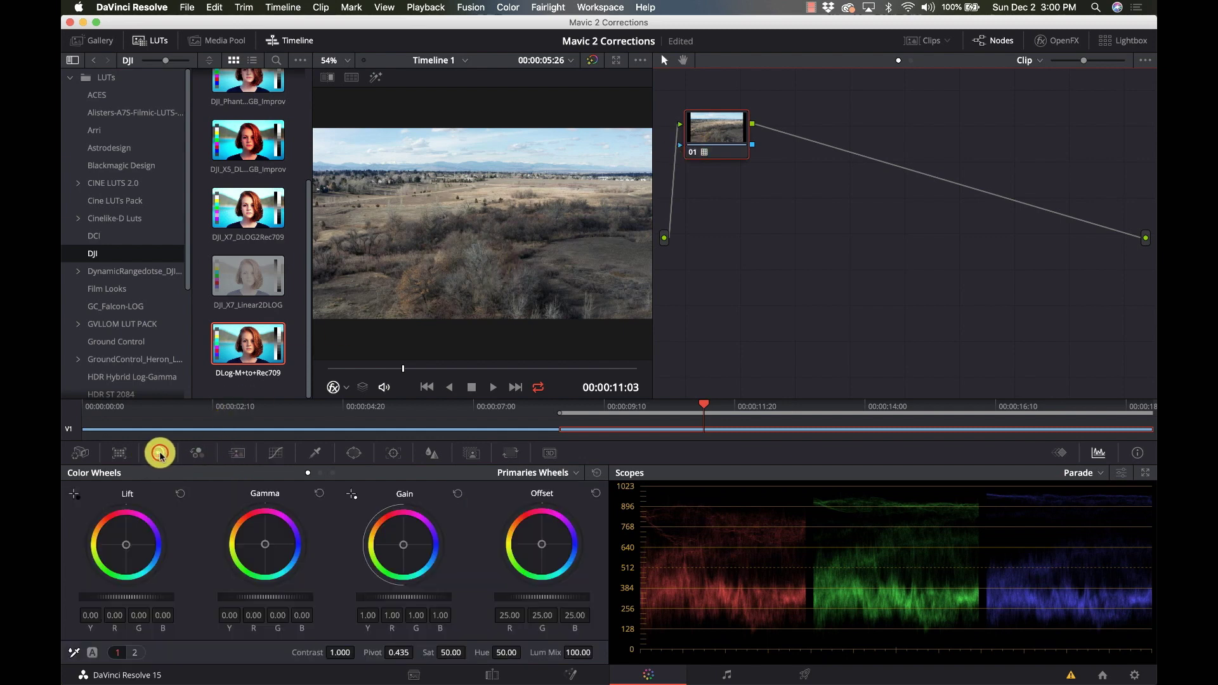
Step: Raise saturation from 50.00 to 59.60 and add serial node 02 with Alt+S
mouse_move(459, 648)
mouse_down()
mouse_move(449, 652)
mouse_move(479, 655)
mouse_up()
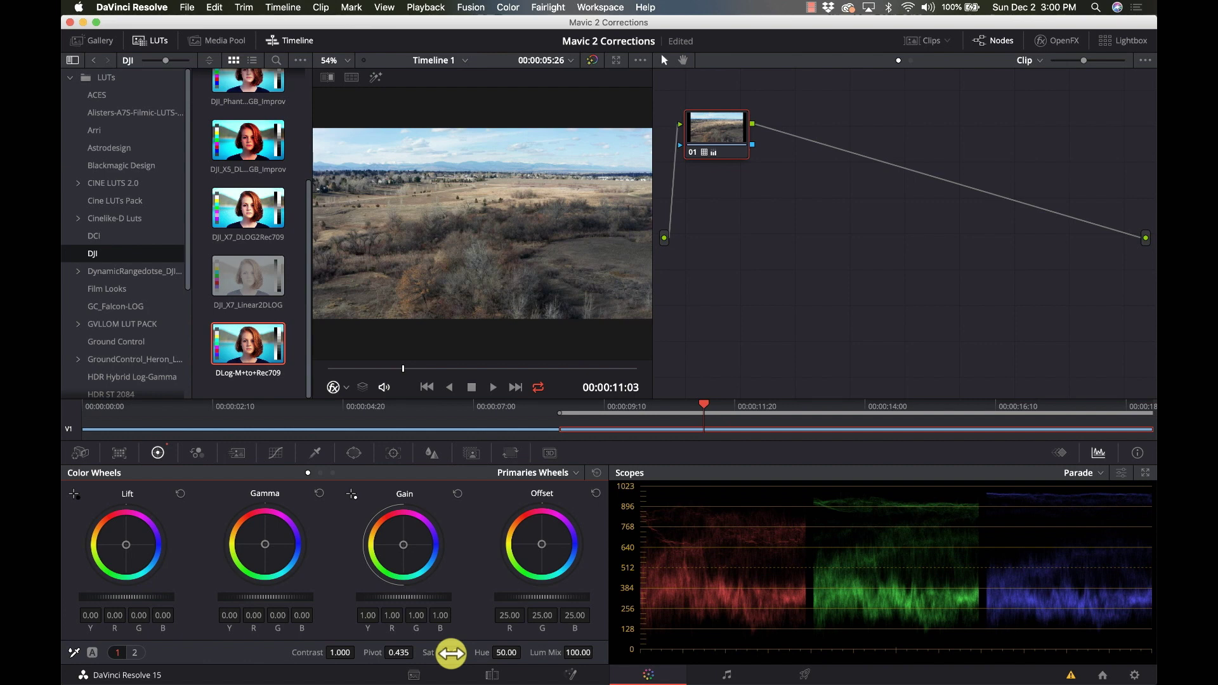
drag(451, 653, 462, 653)
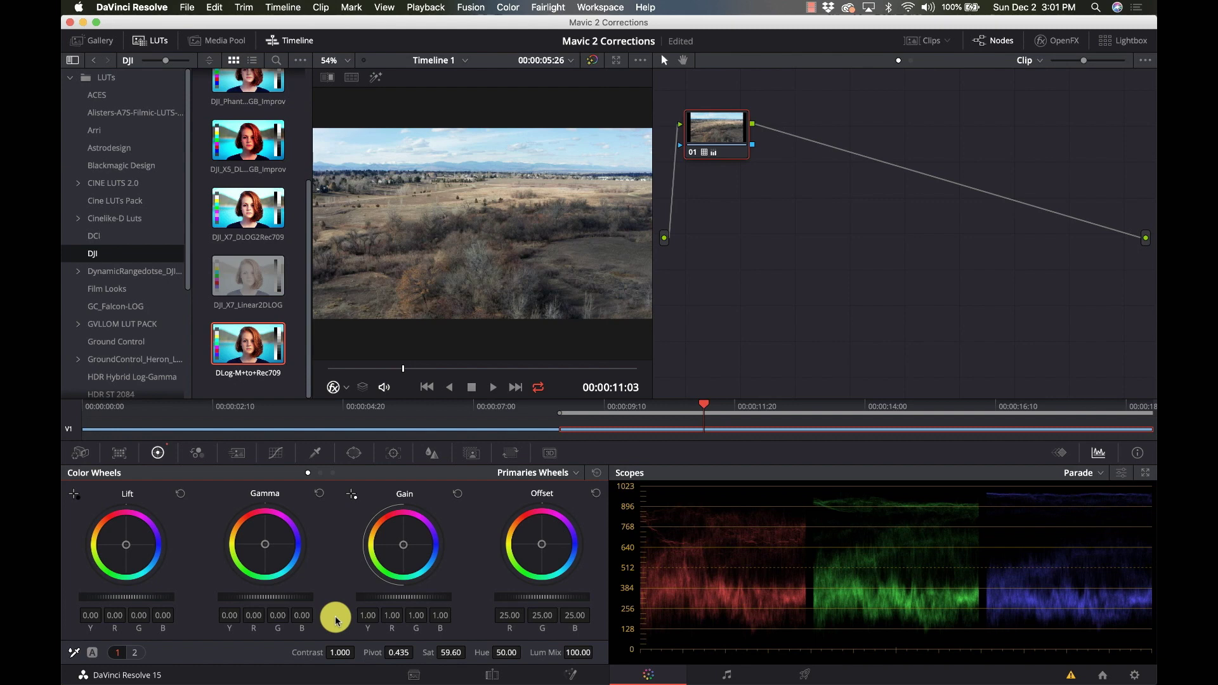
key(alt+s)
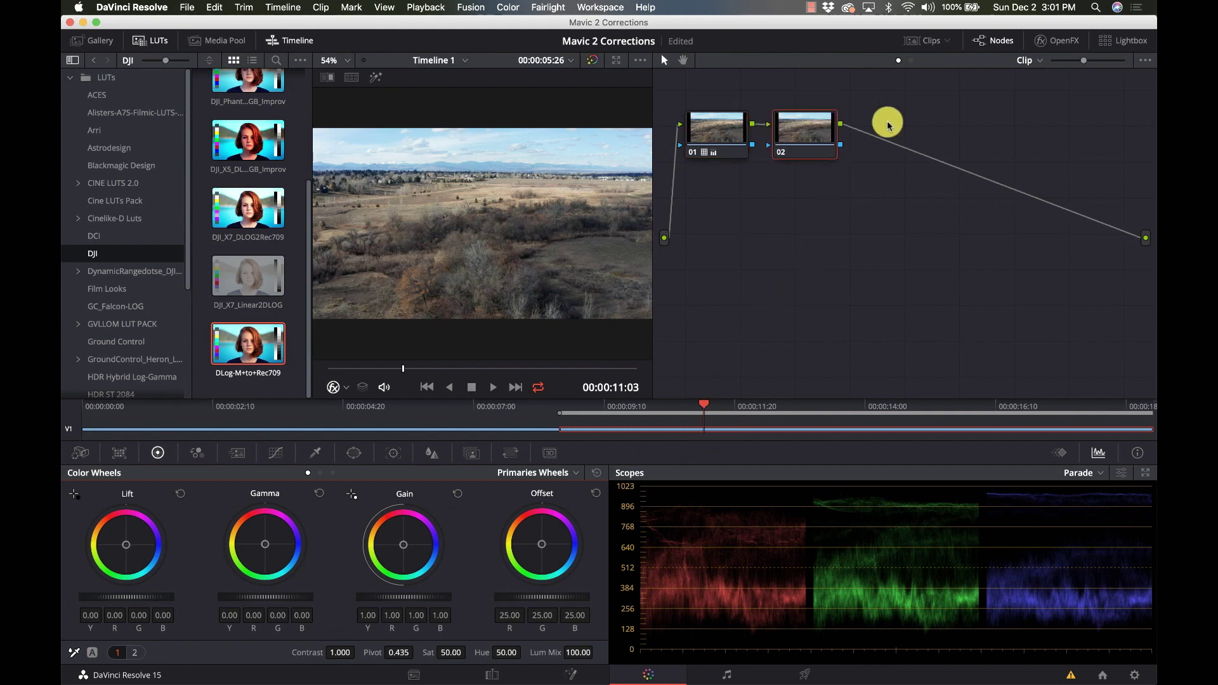
Step: Apply ResolveFX Warp Lens Distortion to node 02 with ganged distortion set to 0.180
click(1066, 45)
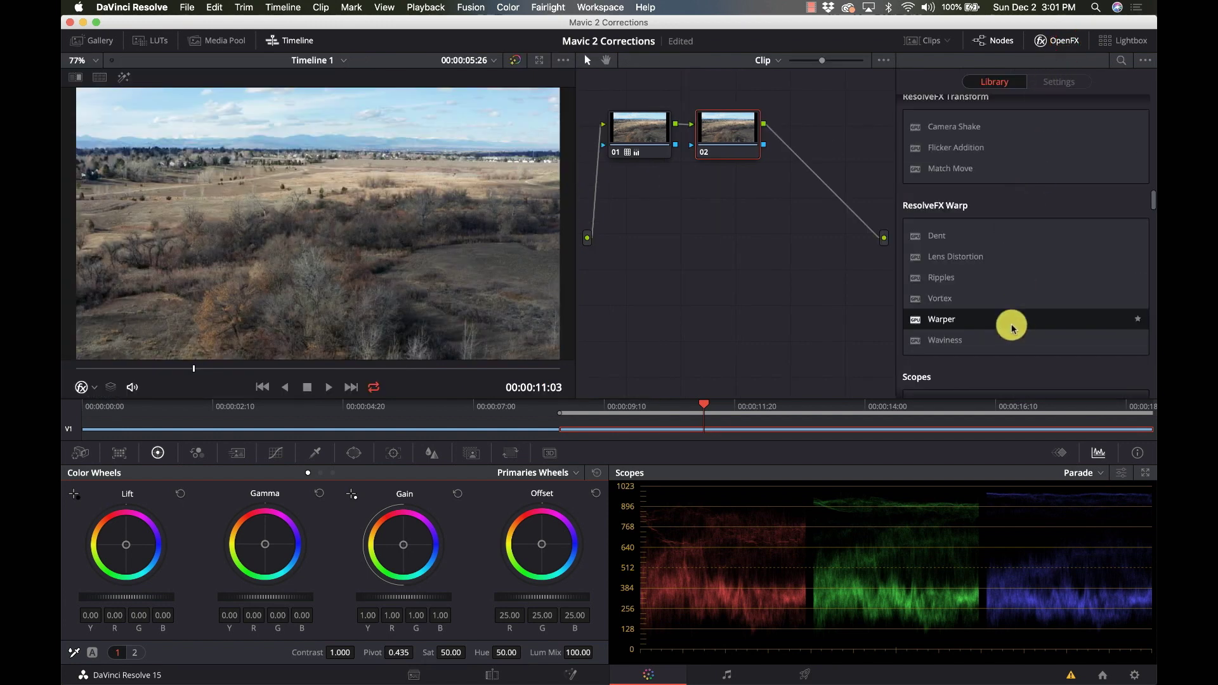
mouse_move(920, 207)
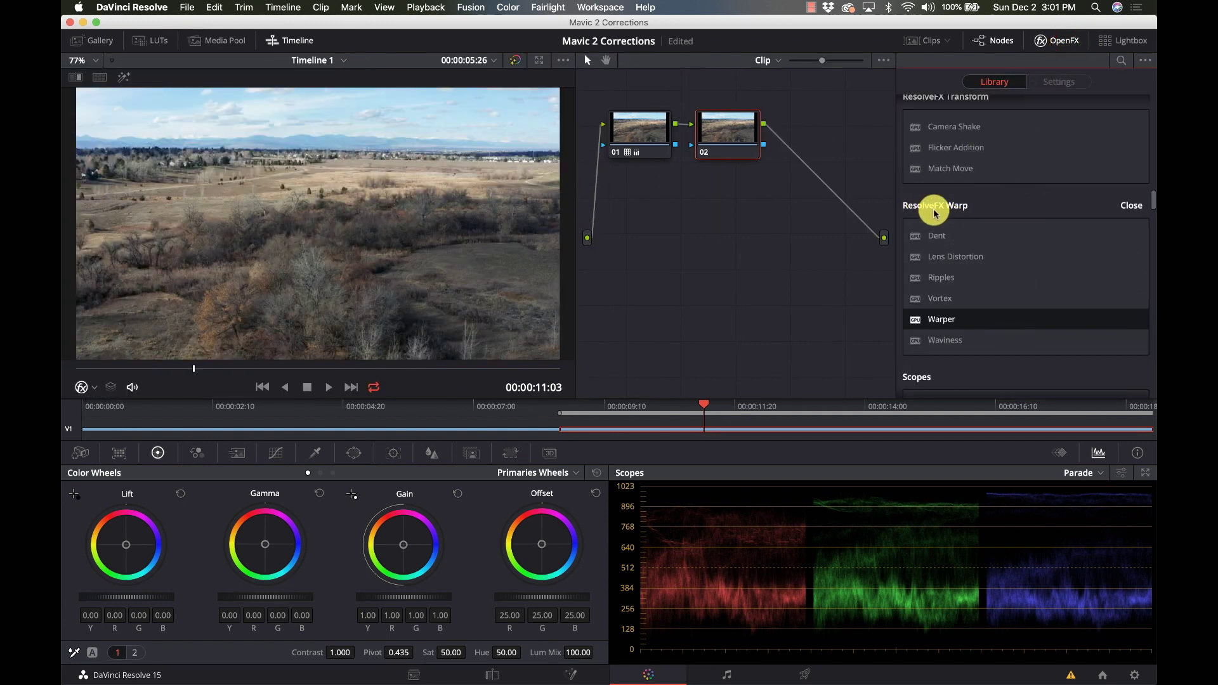
click(956, 259)
drag(956, 261, 736, 138)
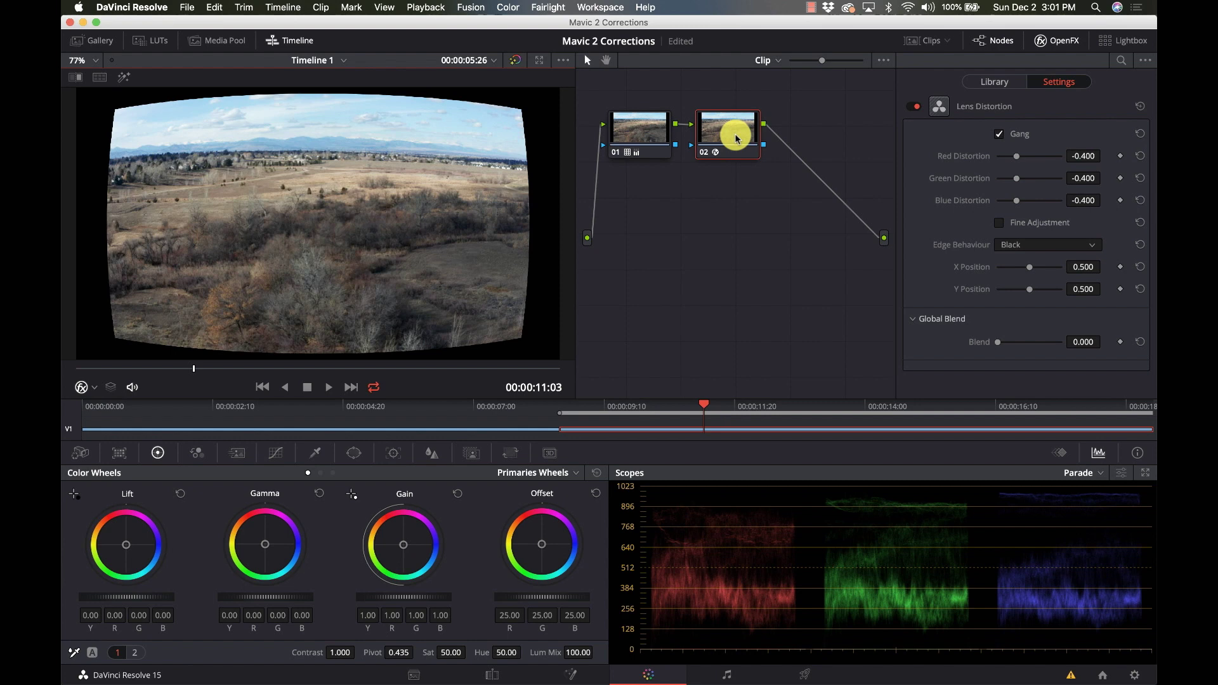
click(1090, 154)
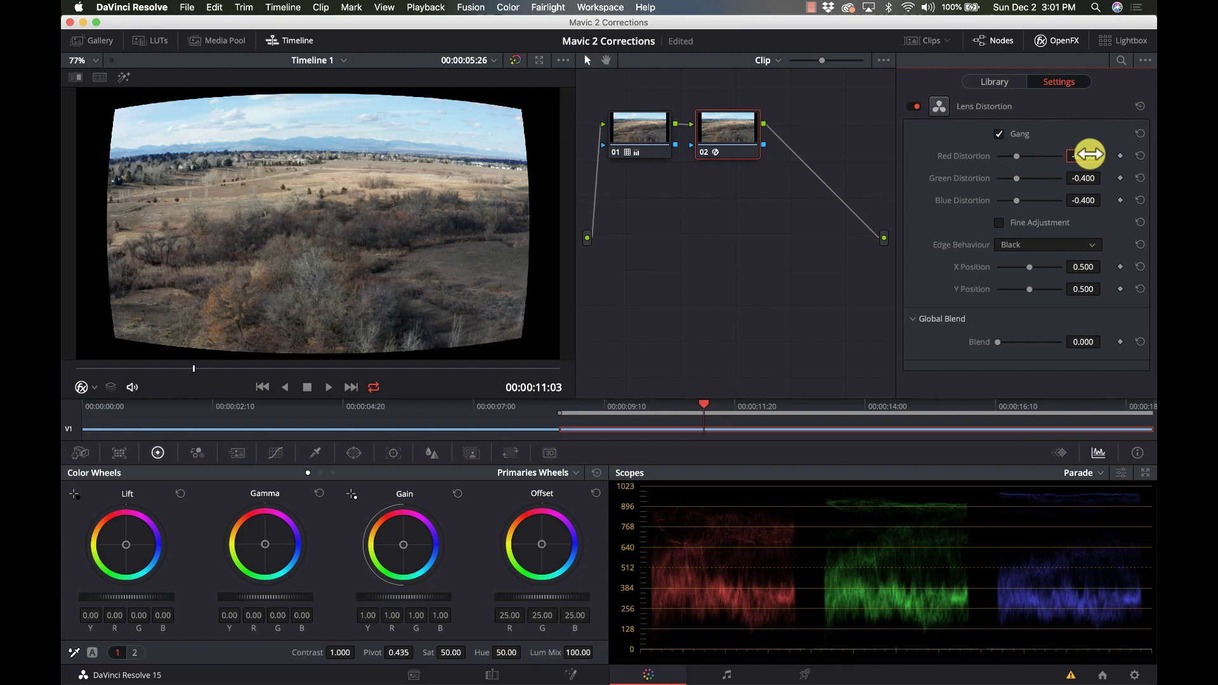
text(.18)
key(Return)
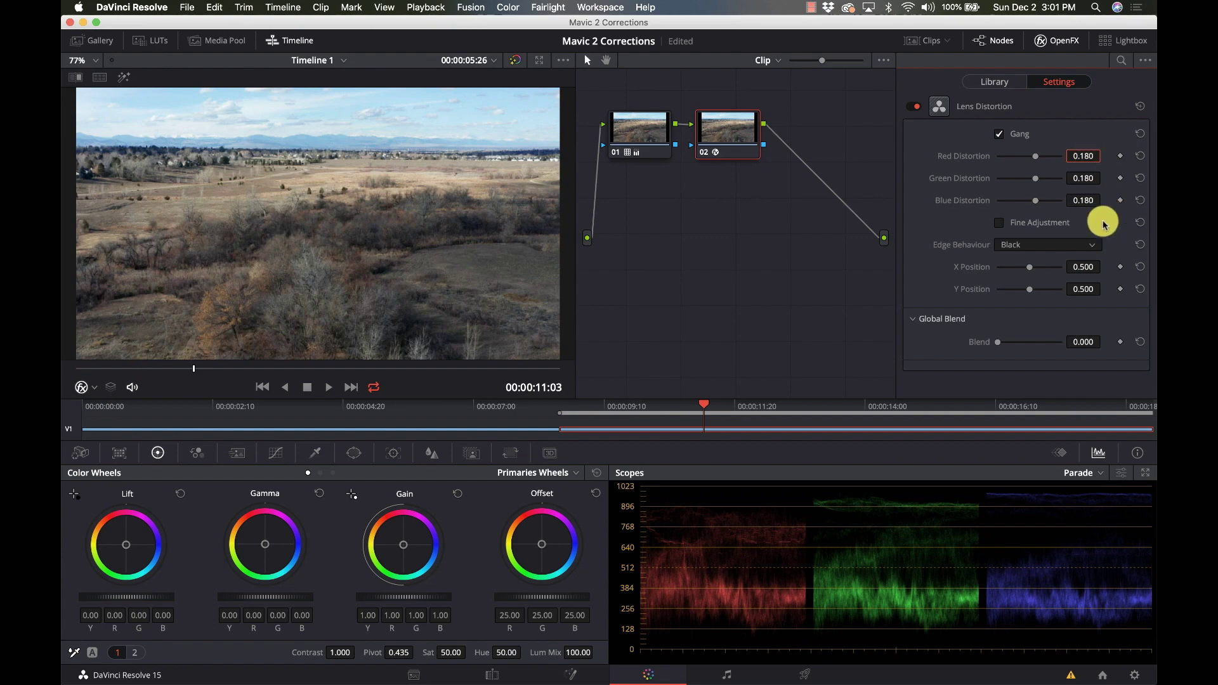
Step: Apply the DLog-M+to+Rec709 LUT to node 01 of the baseball field clip
click(484, 429)
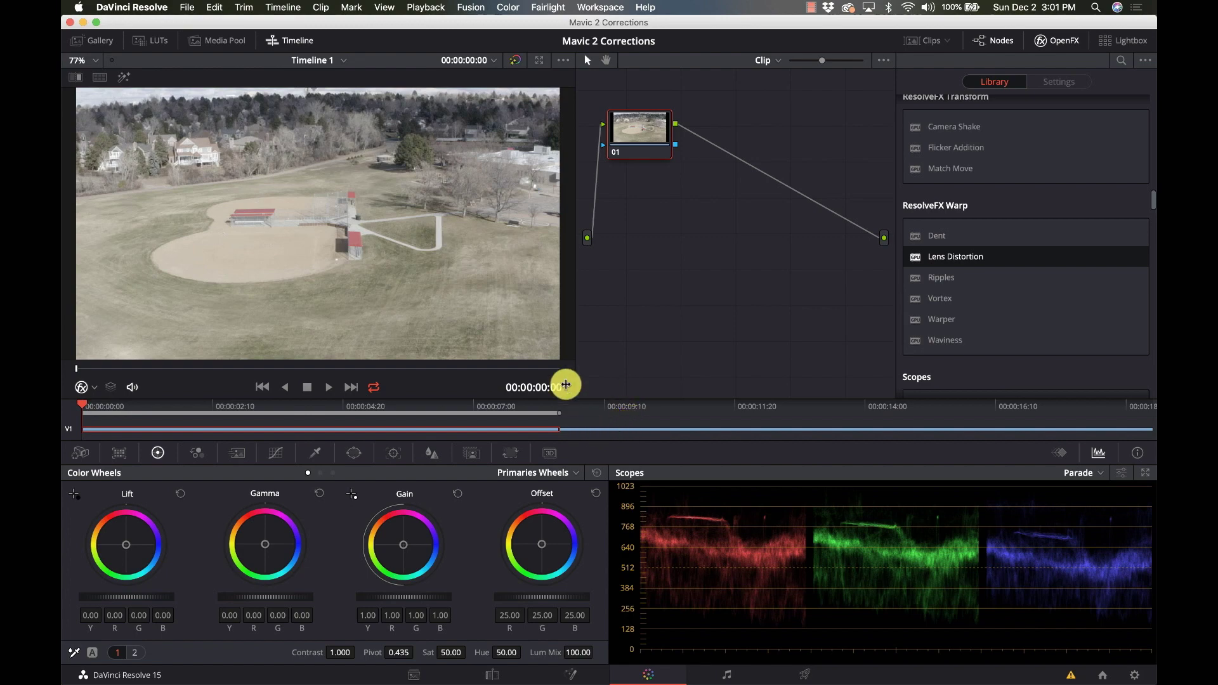
click(157, 47)
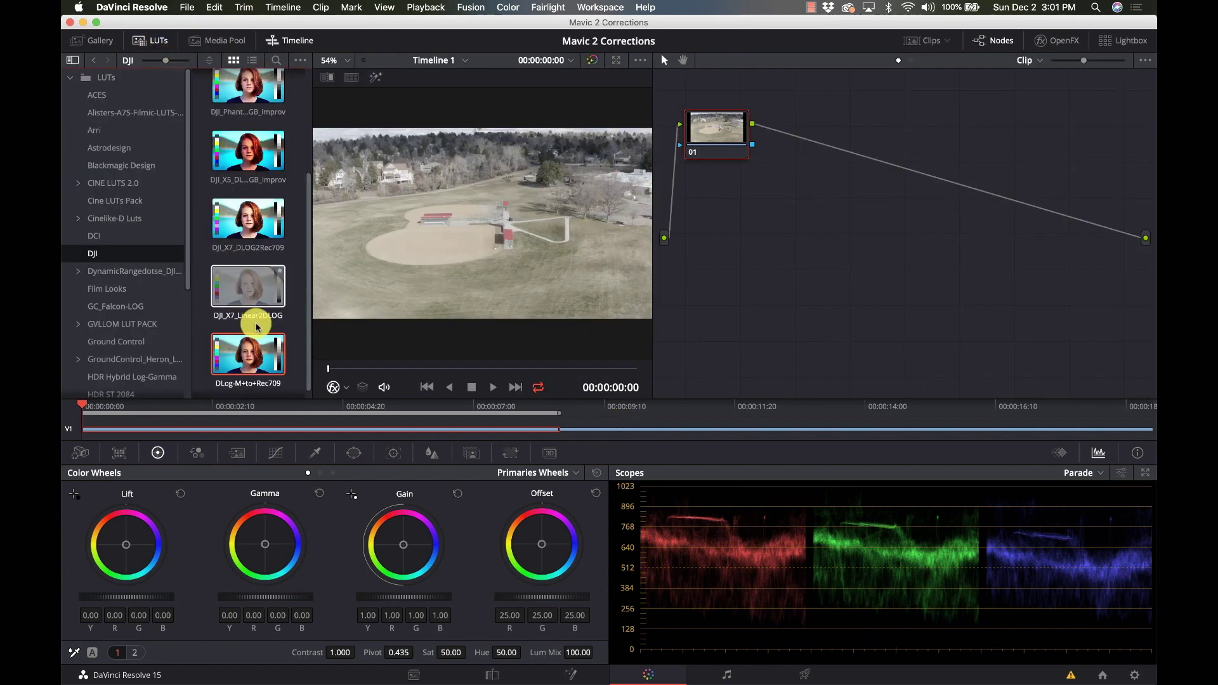
scroll(252, 321, down, 1)
click(250, 363)
double_click(249, 363)
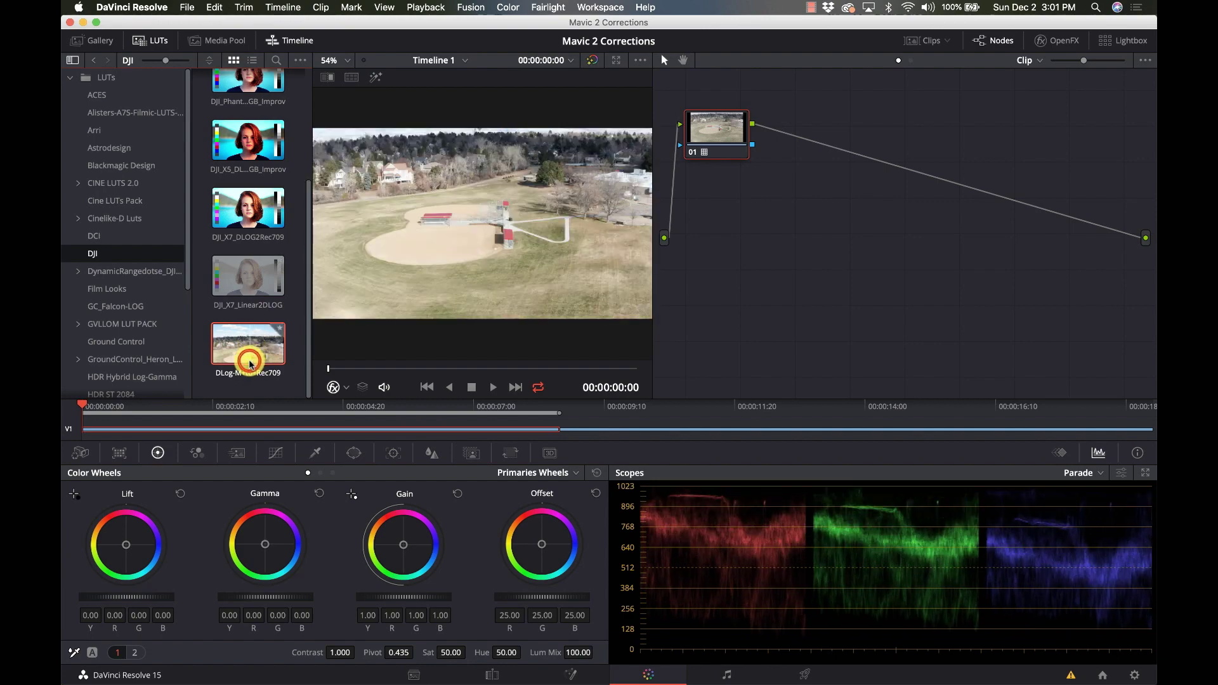
click(160, 40)
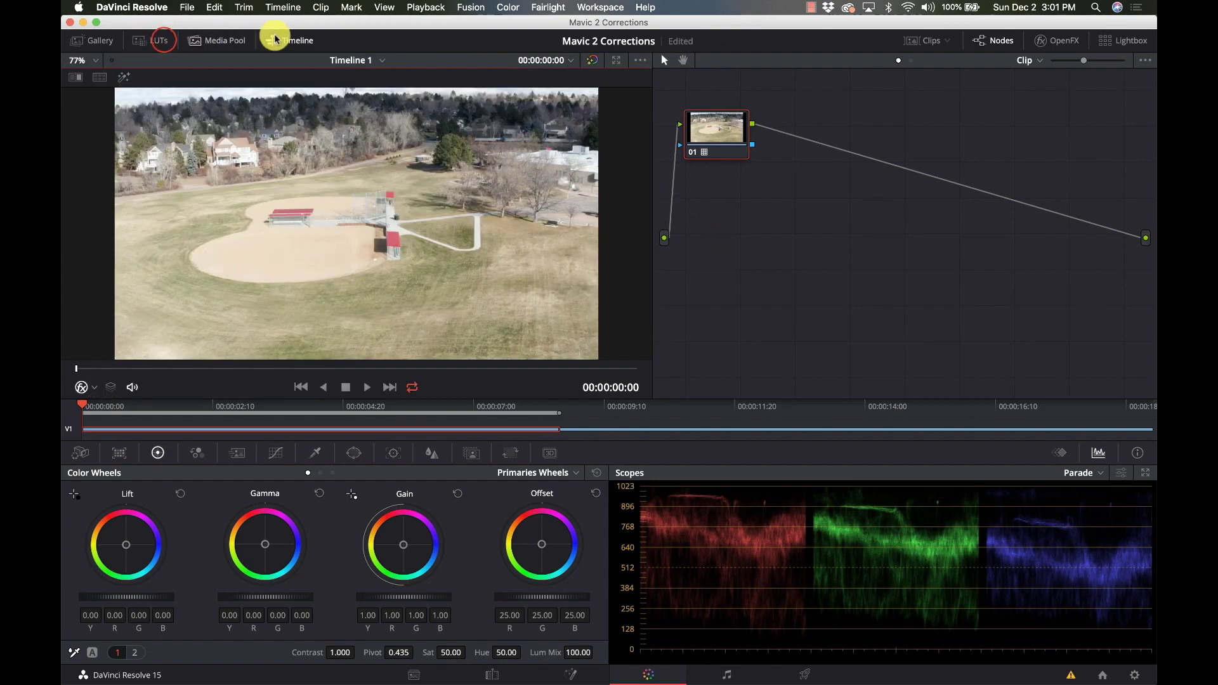
Step: Toggle node 01 to compare before and after, then add serial node 02
click(694, 155)
click(690, 153)
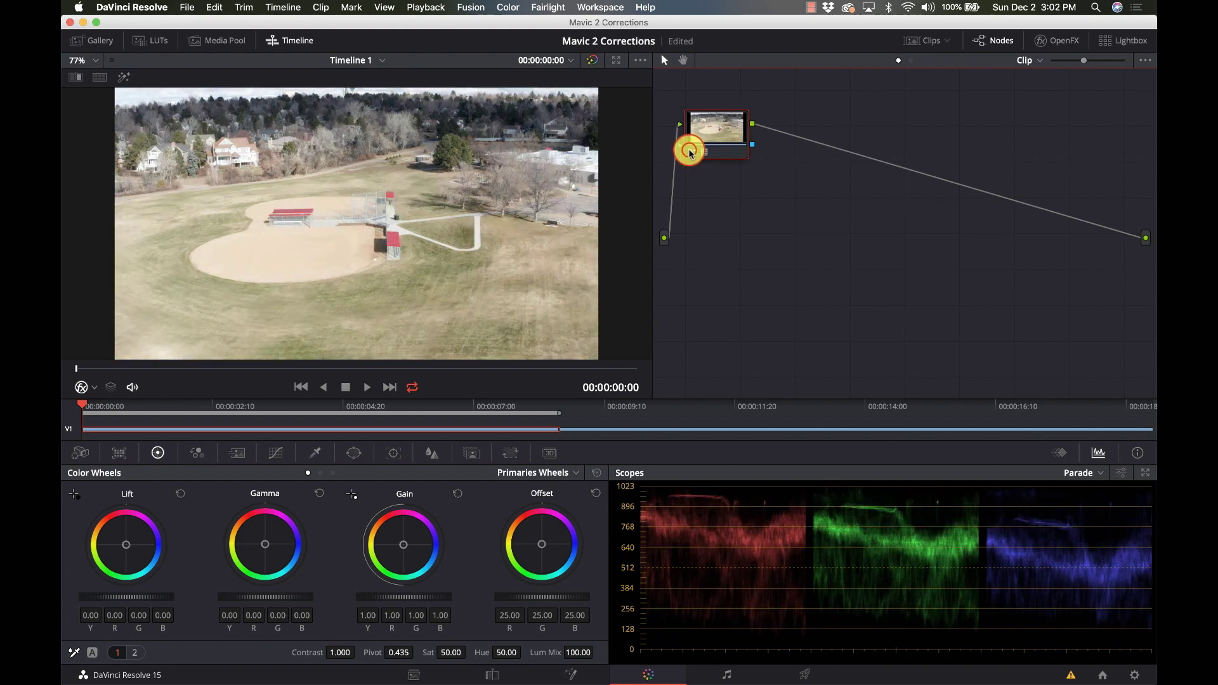
click(690, 153)
click(691, 153)
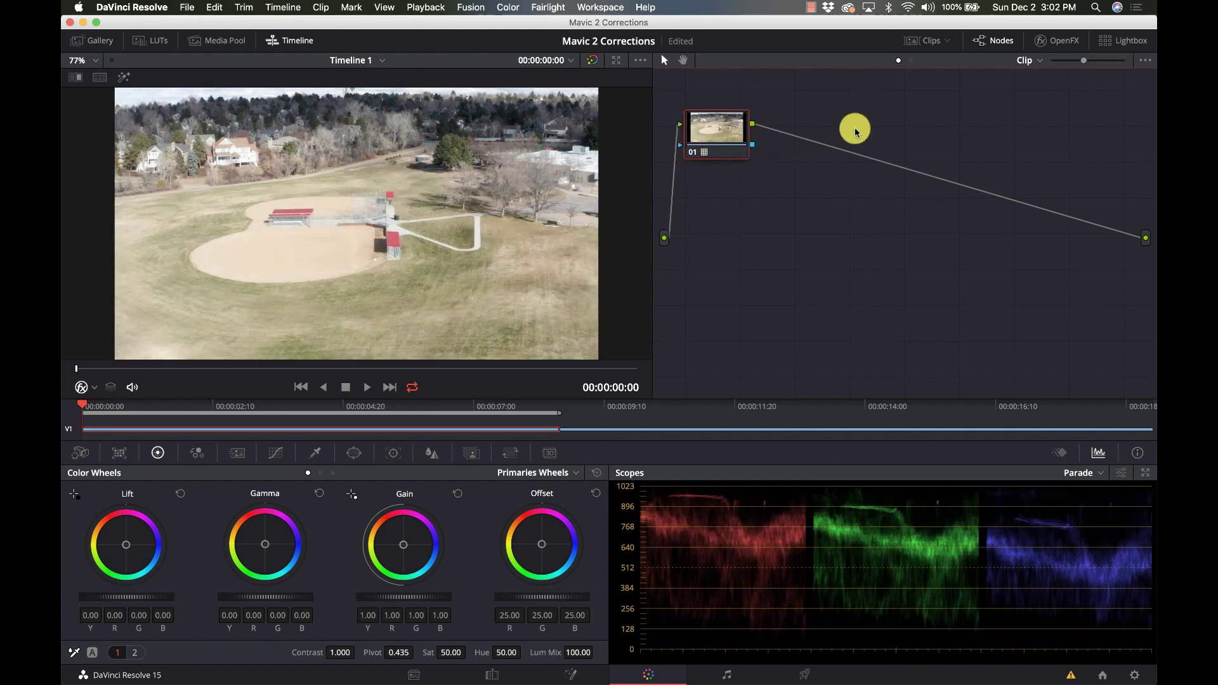
key(alt+s)
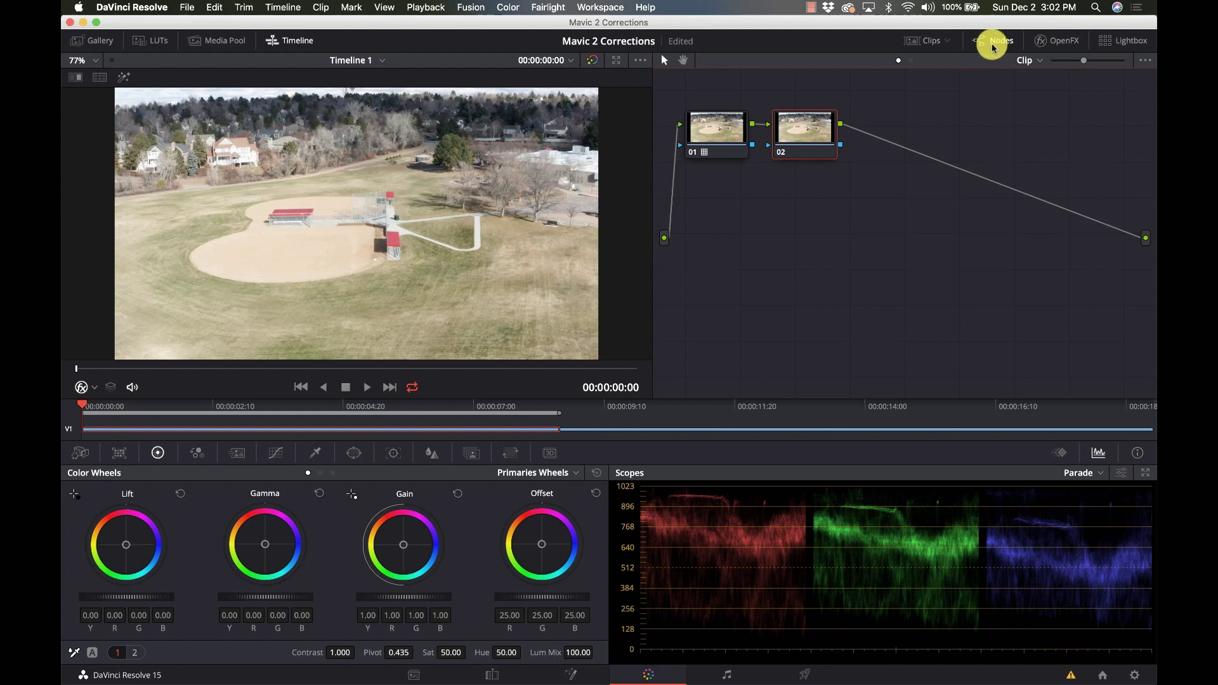
Step: Add the Lens Distortion OpenFX to node 02 and set ganged distortion to 0.180
click(1047, 41)
drag(973, 253, 735, 147)
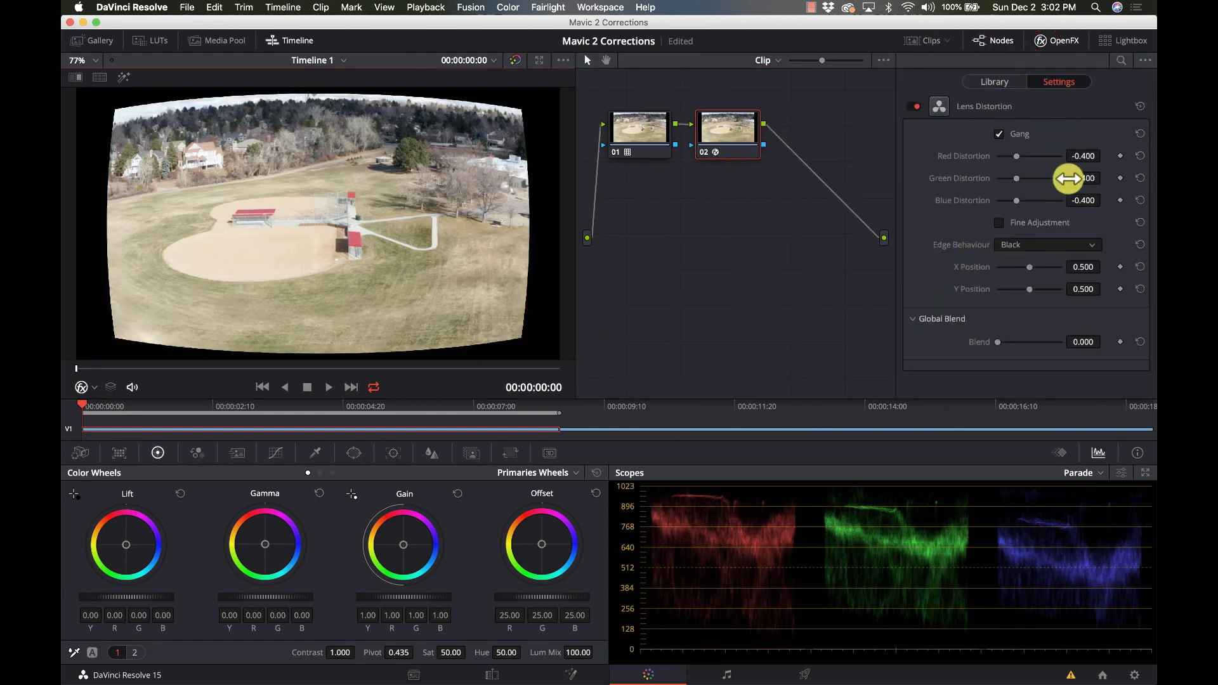
double_click(1082, 155)
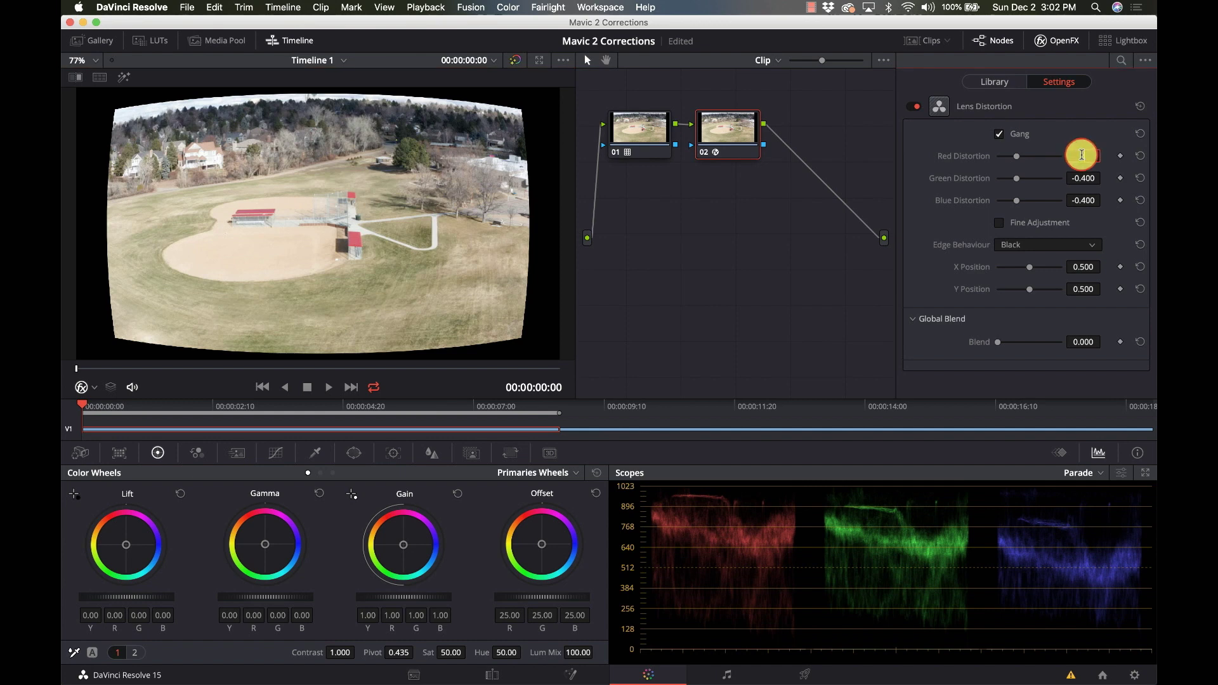
text(0.18)
key(Return)
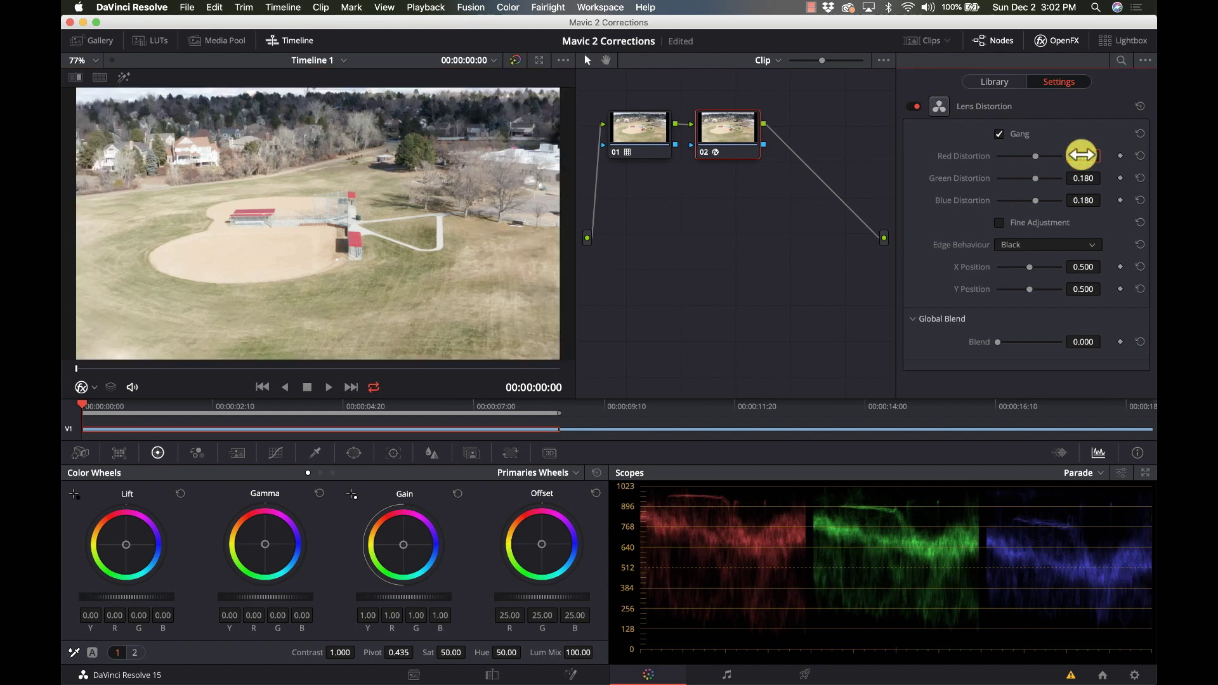